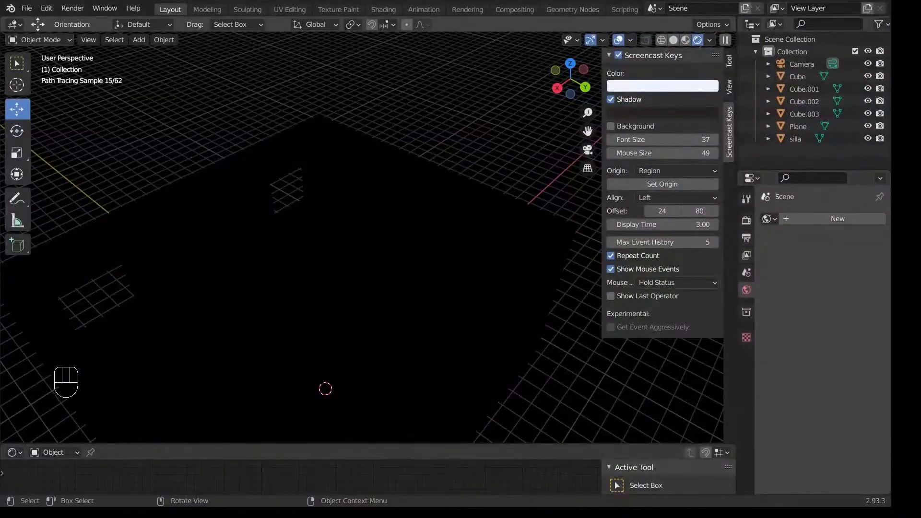
Add an area light to the dark room and raise it to a height of about 9.14 m
scroll(361, 237, down, 5)
mouse_move(321, 259)
middle_down()
mouse_move(277, 251)
mouse_move(302, 247)
mouse_move(328, 262)
middle_up()
scroll(311, 247, up, 2)
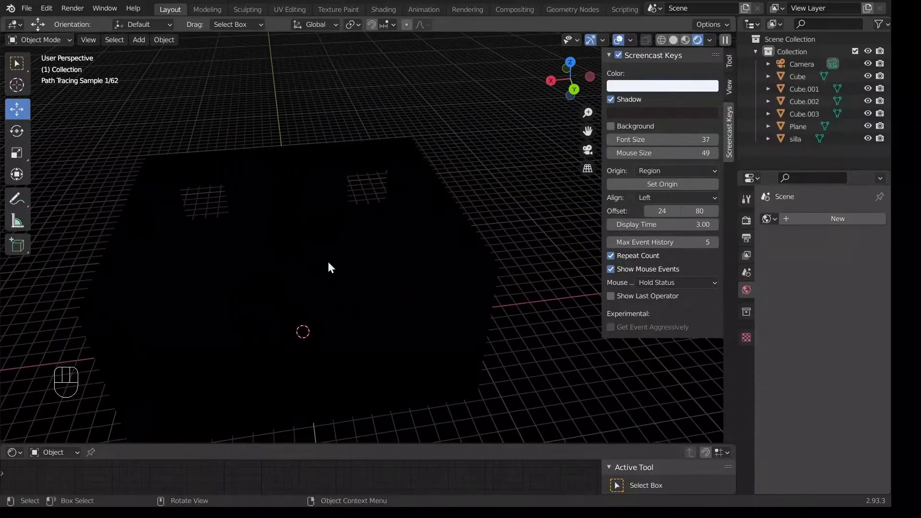
key(shift+a)
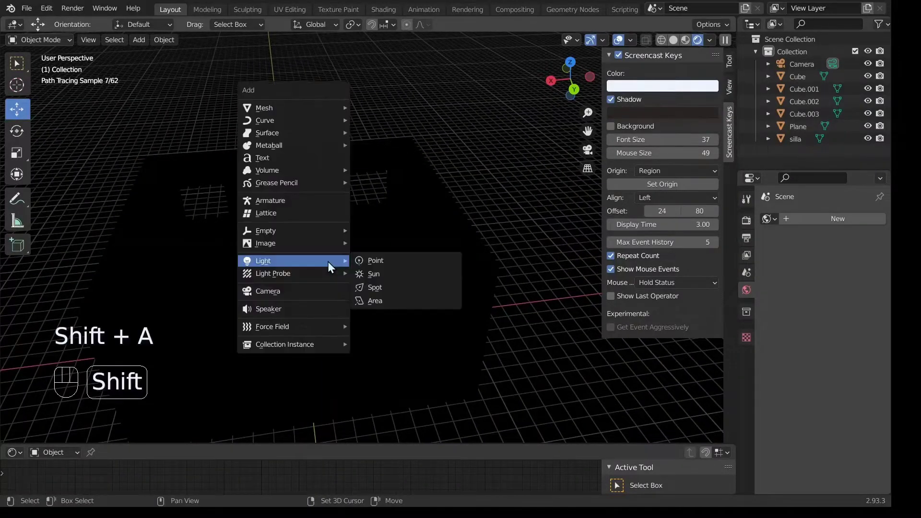
click(377, 301)
drag(302, 205, 305, 162)
middle_drag(295, 226, 319, 258)
scroll(347, 217, up, 3)
scroll(362, 233, up, 1)
scroll(362, 233, down, 2)
scroll(362, 233, down, 2)
scroll(320, 258, up, 7)
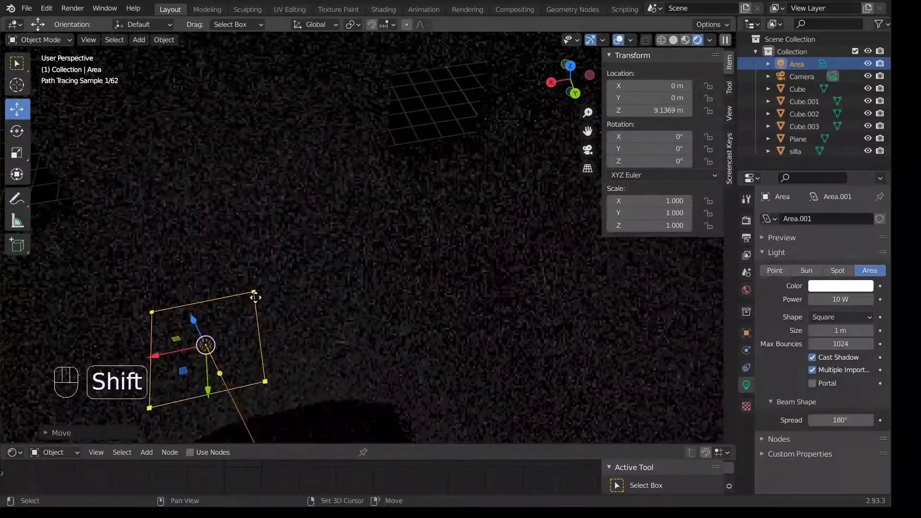
Enlarge the area light uniformly to a scale of about 2.9
shift+middle_drag(255, 297, 355, 235)
click(364, 217)
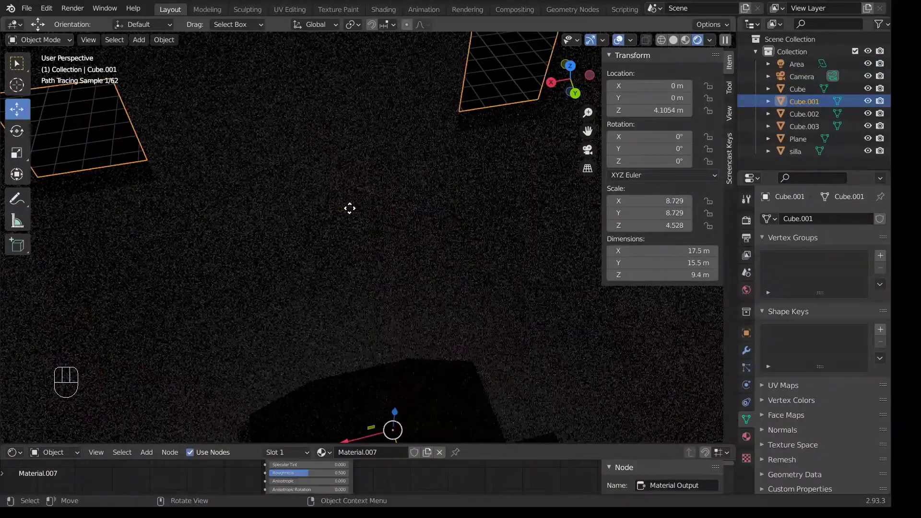
scroll(364, 217, down, 3)
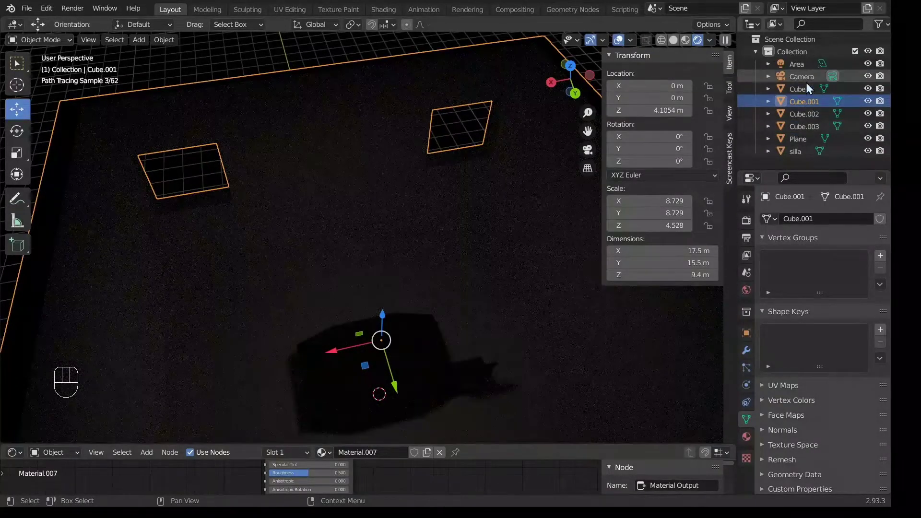
click(800, 64)
key(s)
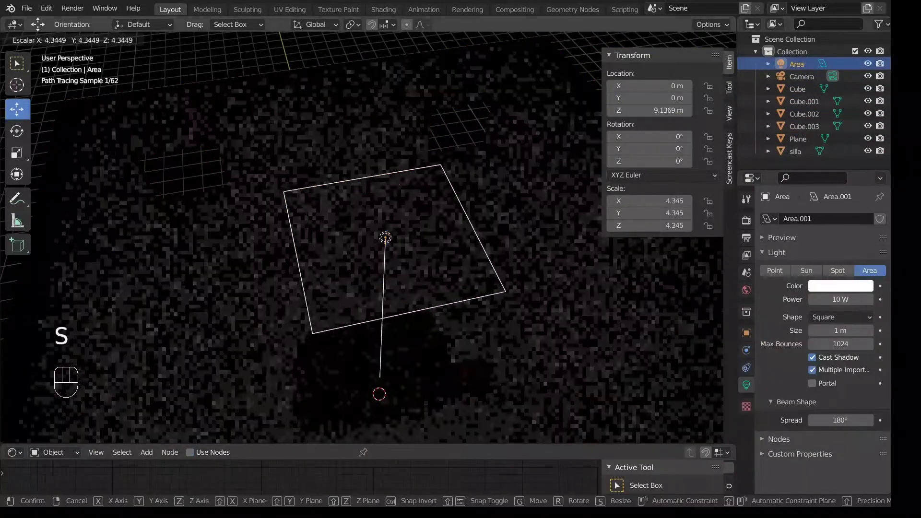
click(459, 226)
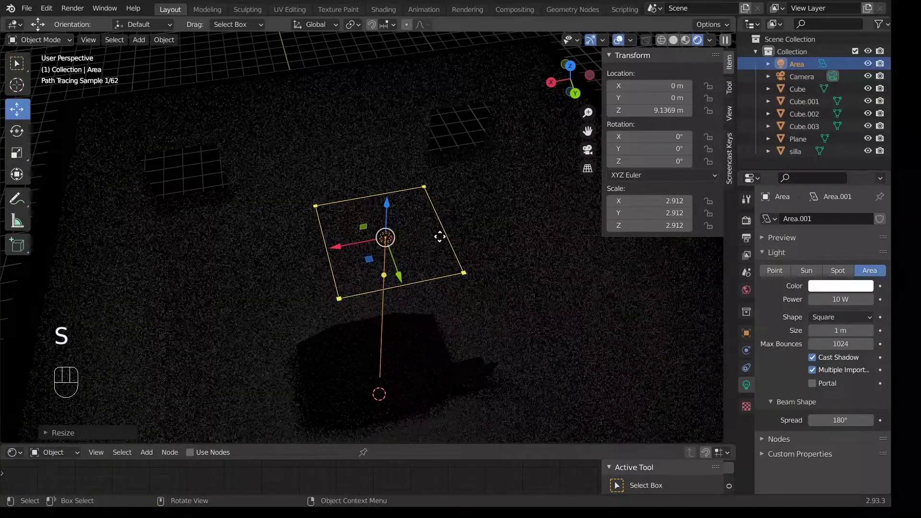
Narrow the area light along the X axis to a scale of about 1.08
key(s)
key(x)
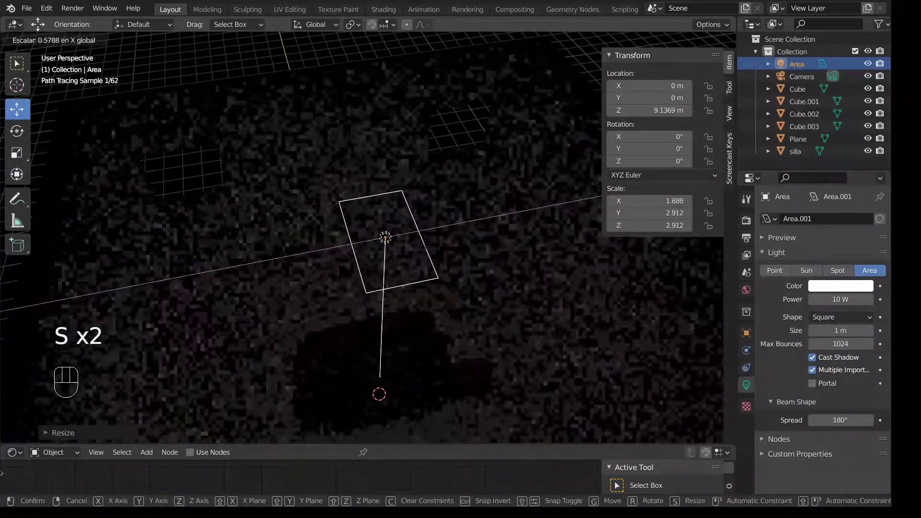
click(383, 269)
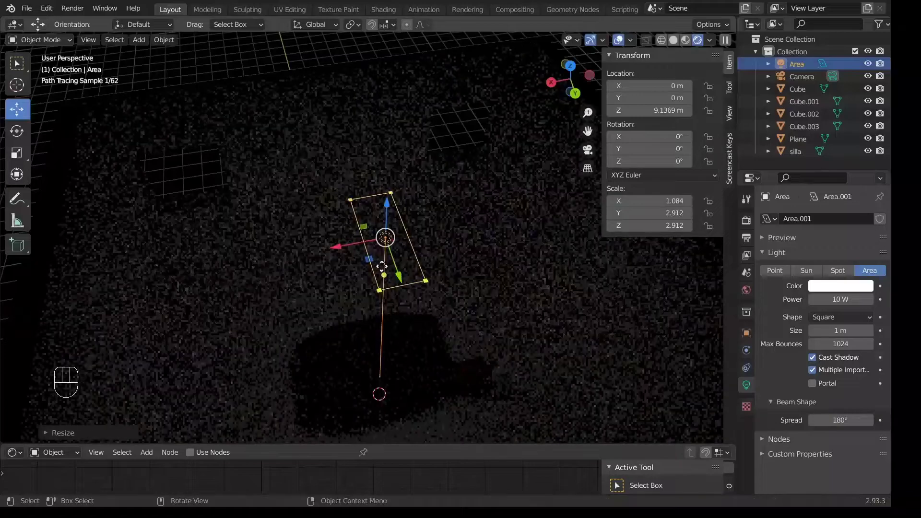
key(s)
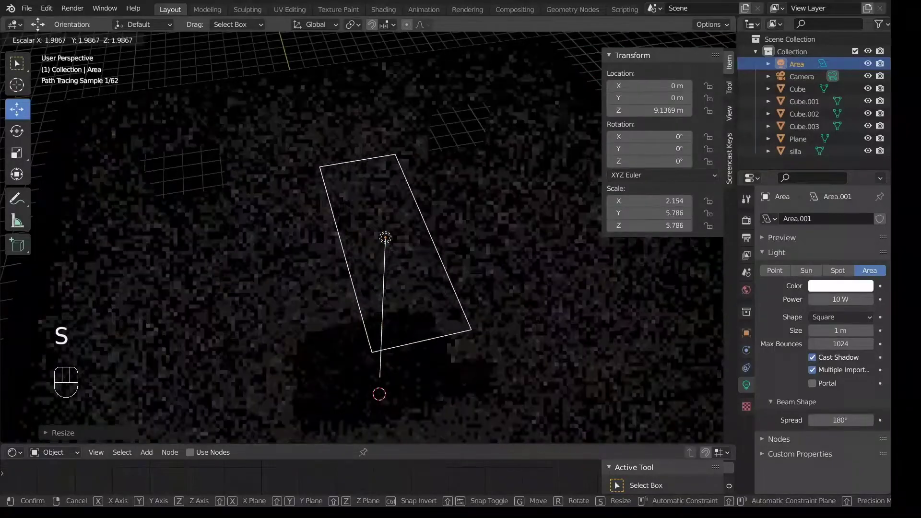
key(y)
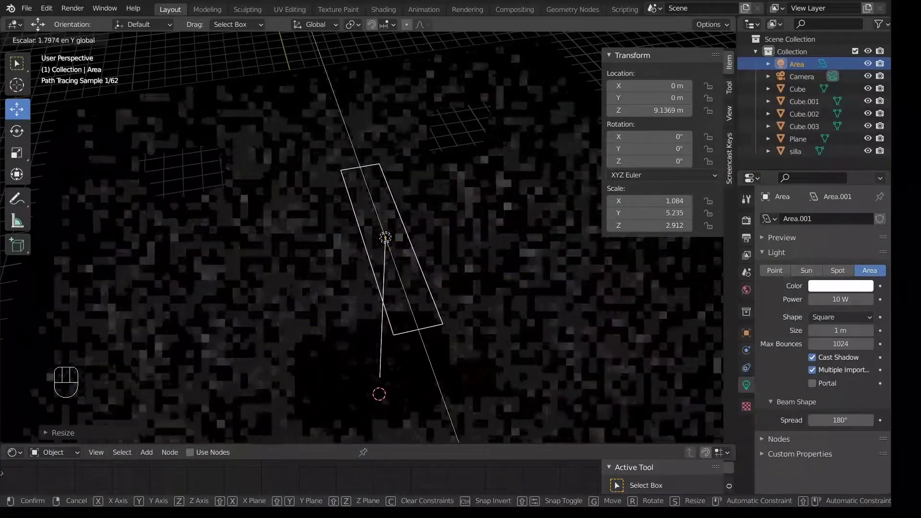
right_click(415, 234)
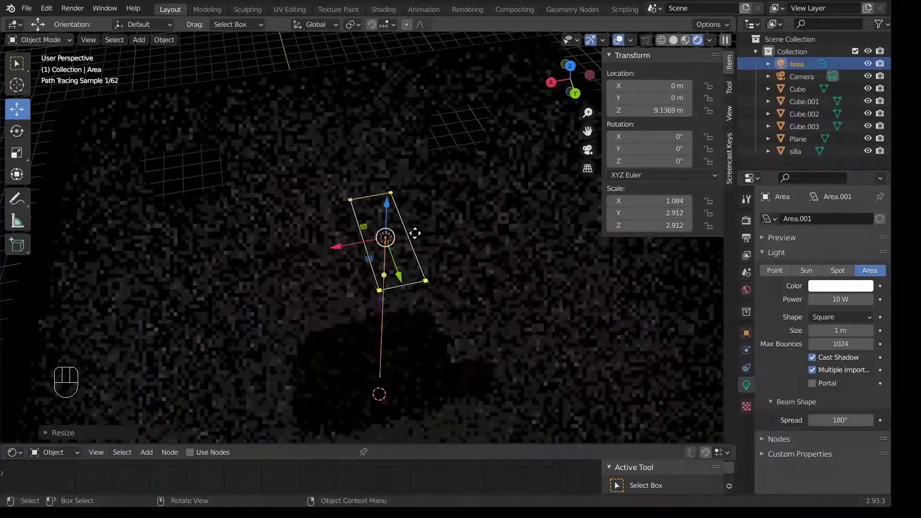
Raise the area light's power to 109.5 W and tint its color faintly, with hue 0.625 and saturation 0.049
scroll(373, 194, down, 4)
middle_drag(402, 236, 388, 205)
scroll(388, 204, up, 2)
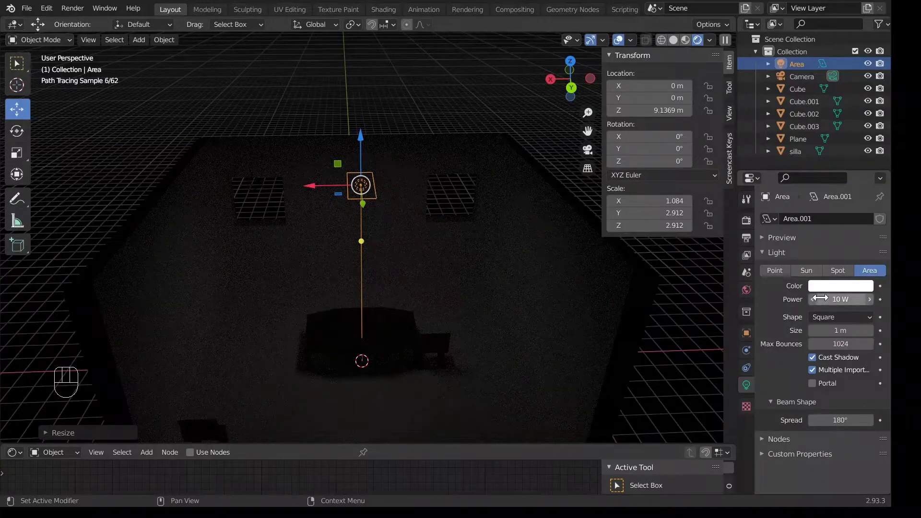
drag(821, 301, 774, 306)
drag(837, 298, 892, 299)
middle_drag(108, 249, 281, 263)
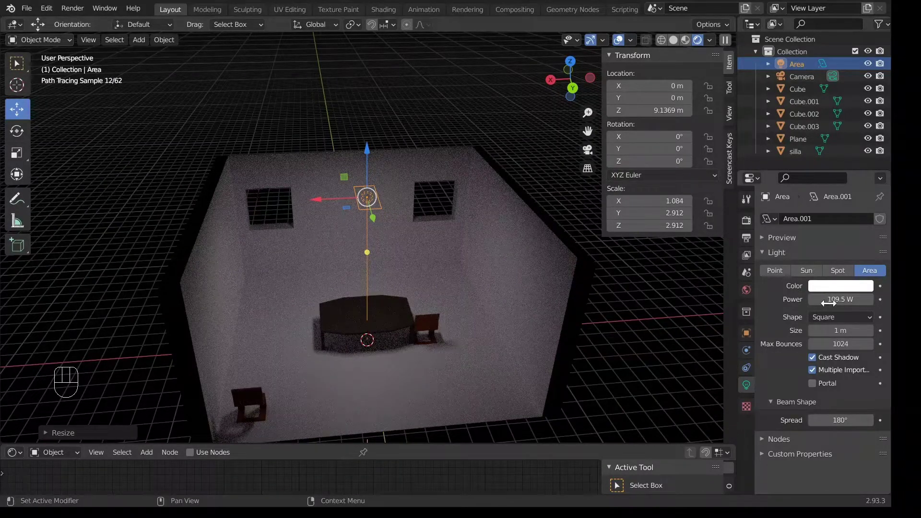
click(834, 287)
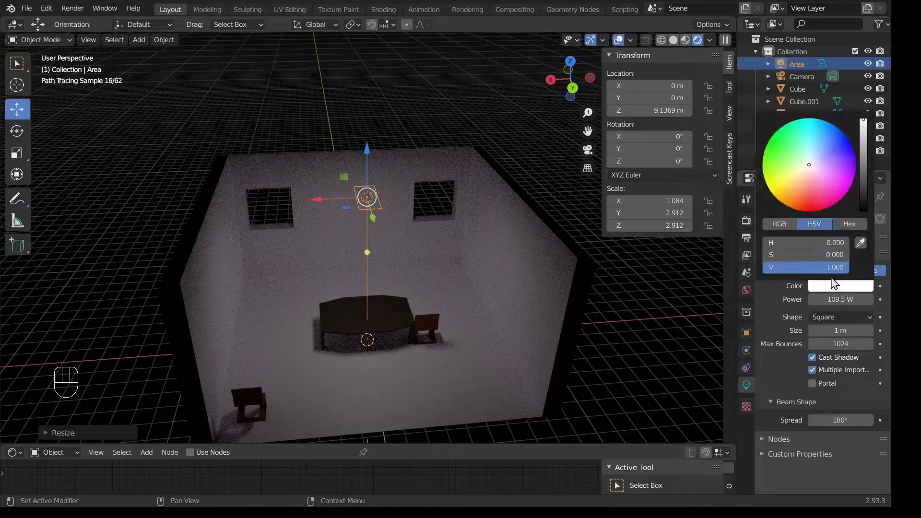
mouse_move(798, 168)
mouse_down()
mouse_move(821, 168)
mouse_move(810, 165)
mouse_up()
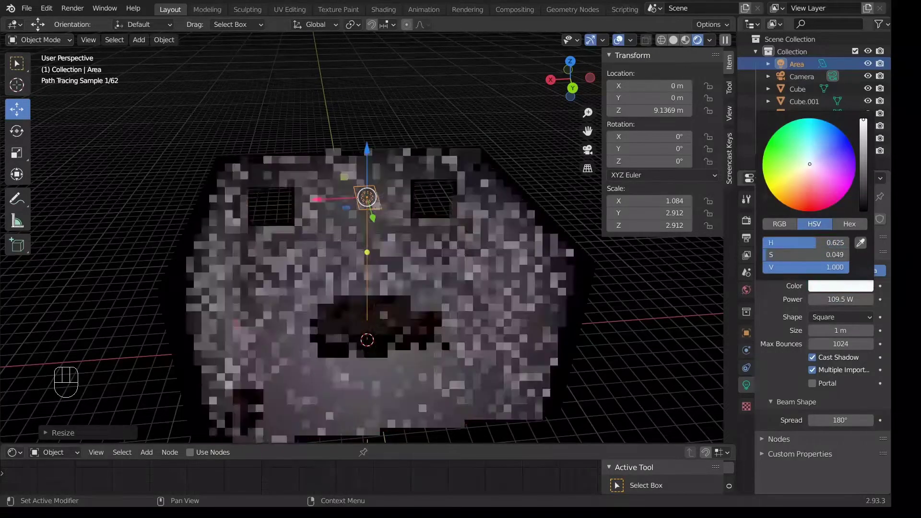
Try the Rectangle shape and the Disk shape on the area light
click(827, 315)
click(827, 315)
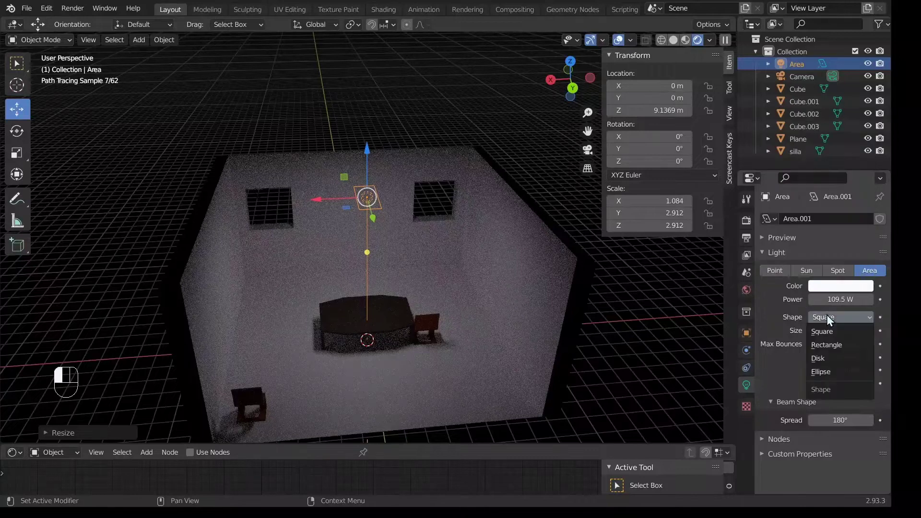
click(830, 343)
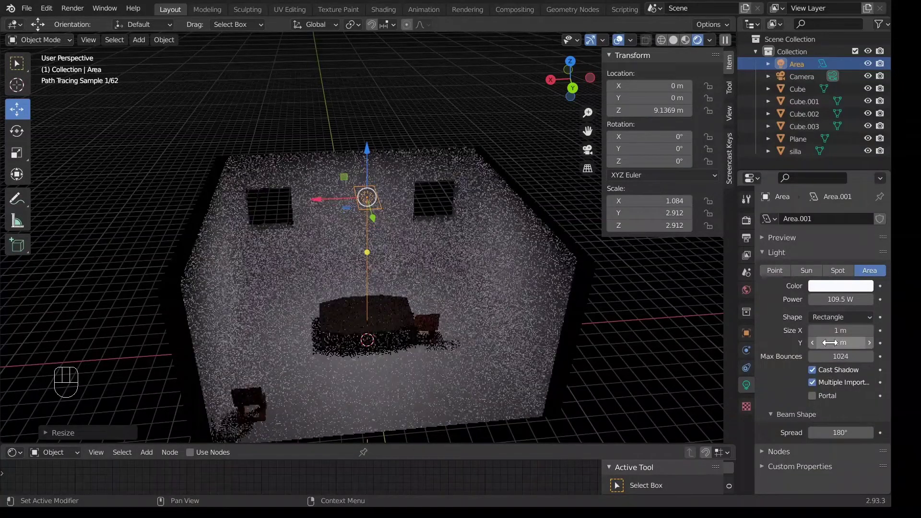
click(833, 319)
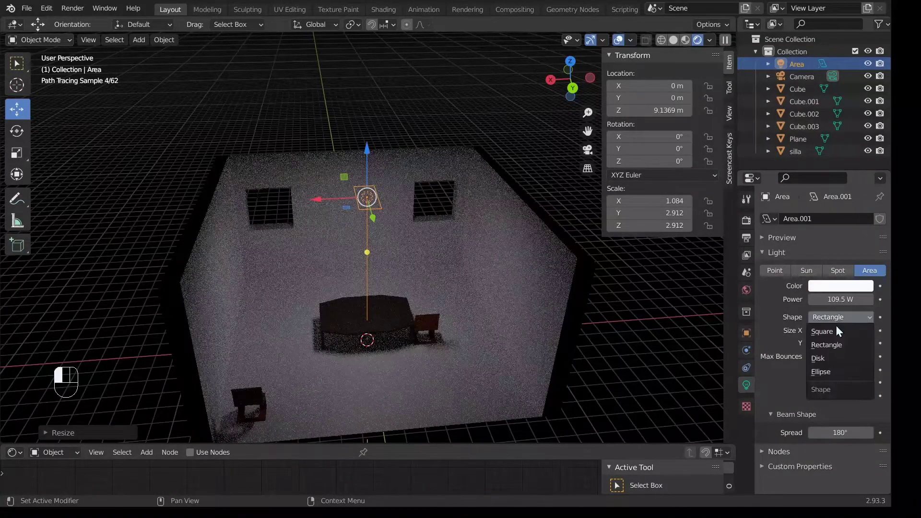
click(834, 356)
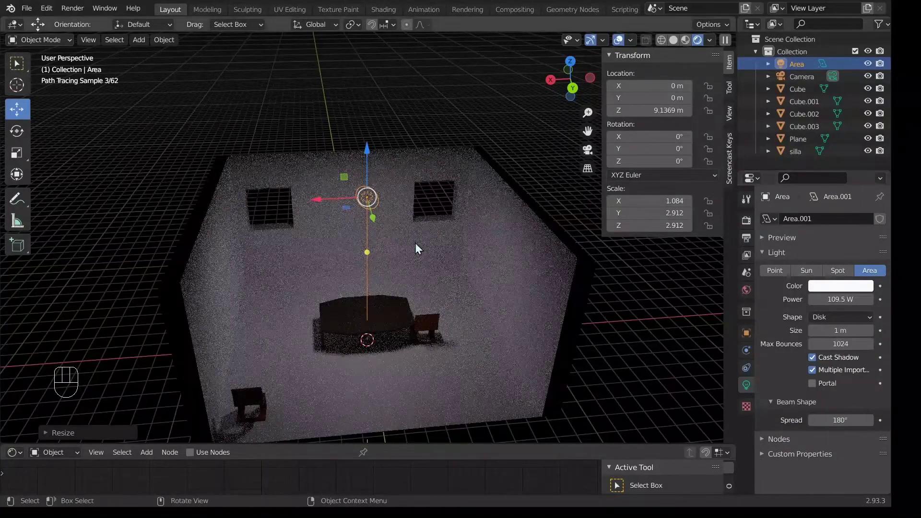
Try the Ellipse shape on the area light and return it to Square
scroll(375, 186, up, 4)
middle_drag(380, 195, 416, 233)
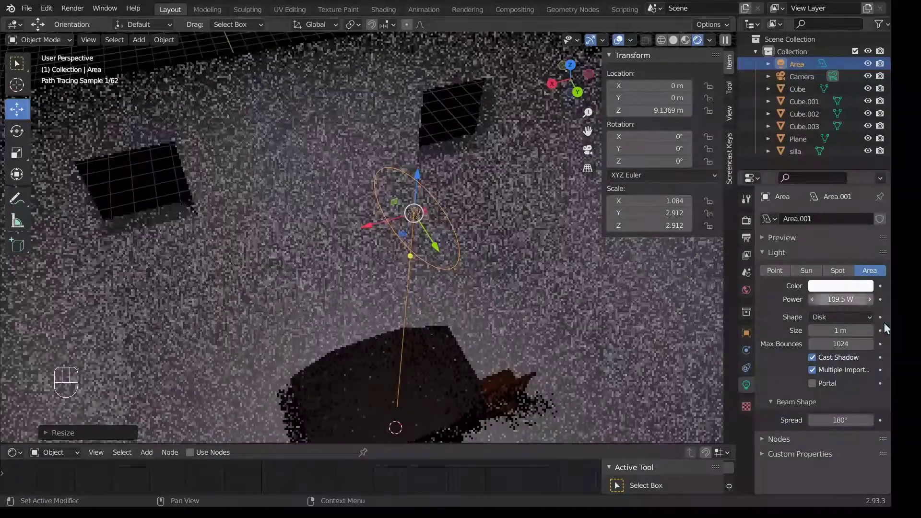
click(839, 320)
click(833, 370)
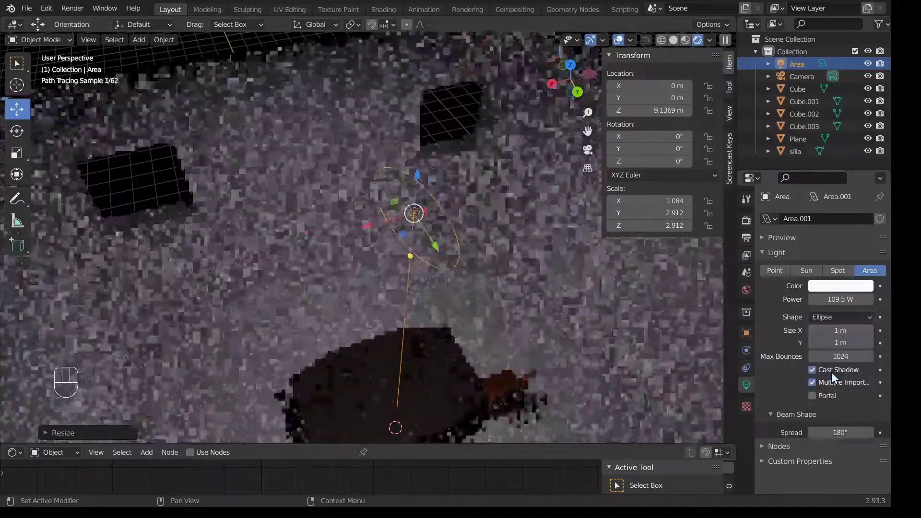
click(825, 319)
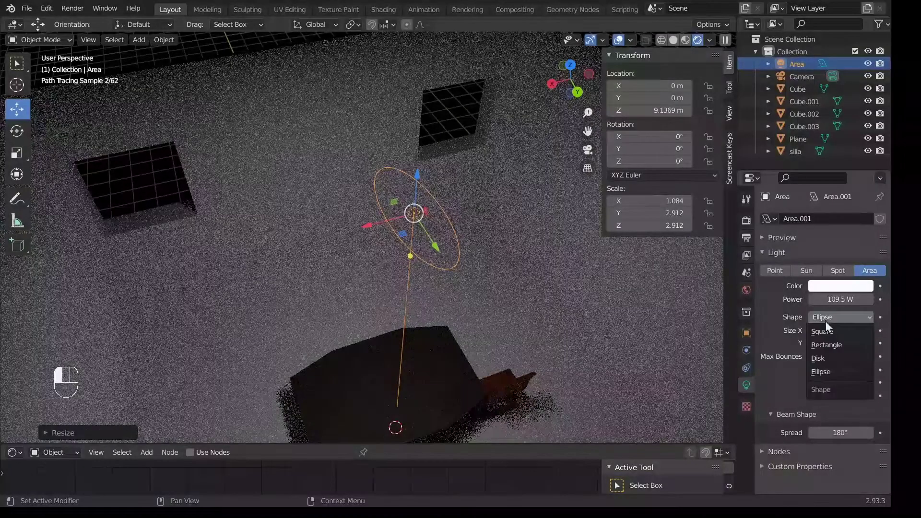
click(827, 333)
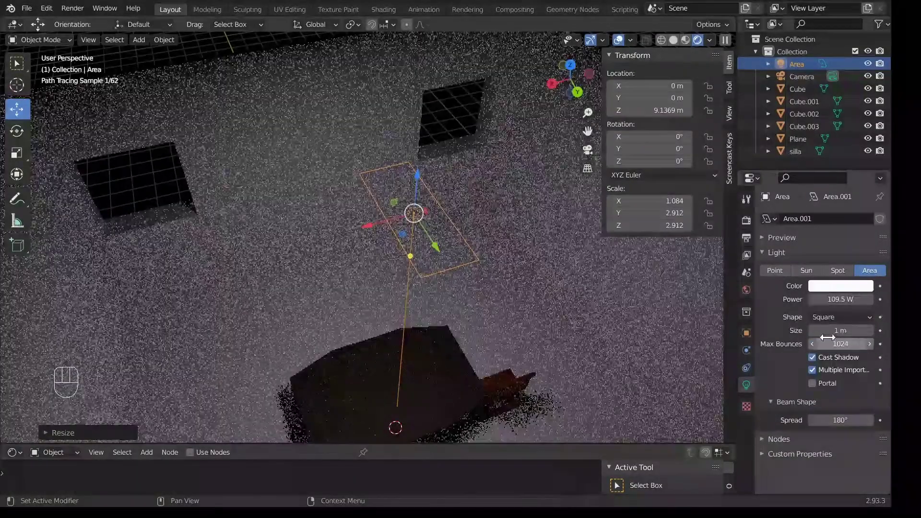
Switch the area light's shape to Rectangle and back to Square
click(831, 320)
click(835, 345)
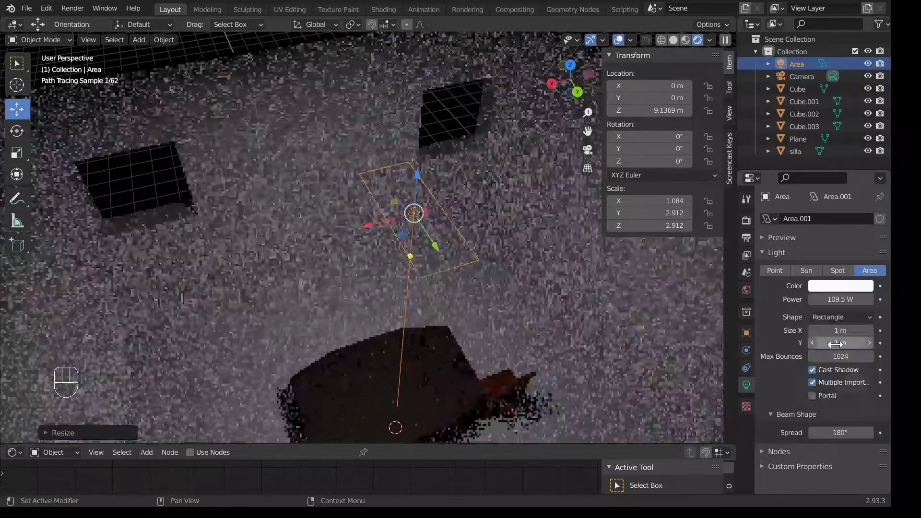
click(830, 317)
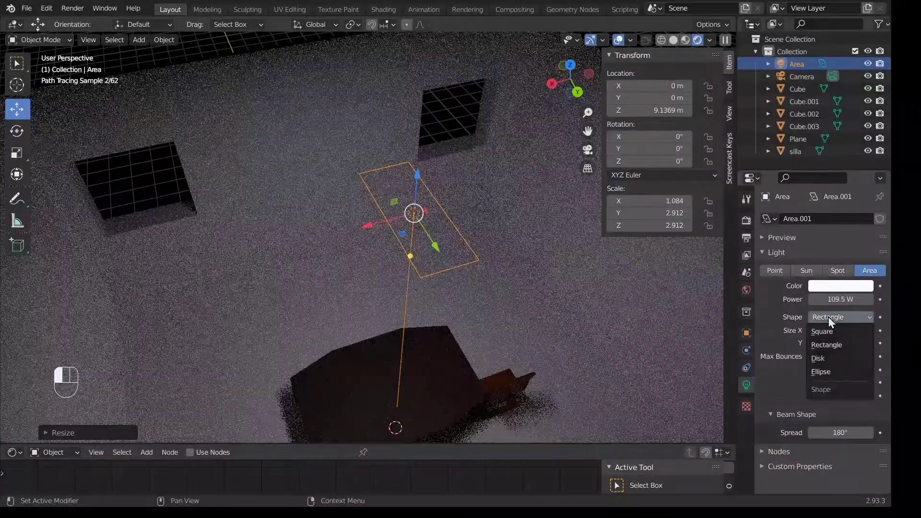
click(825, 332)
scroll(478, 282, down, 6)
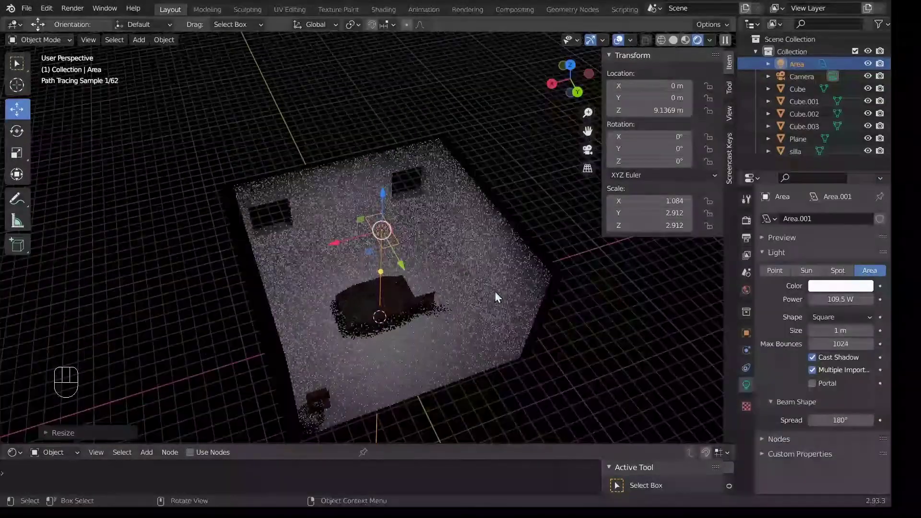
Delete the existing area light and add a fresh area light to the scene
key(Delete)
key(shift+a)
mouse_move(530, 284)
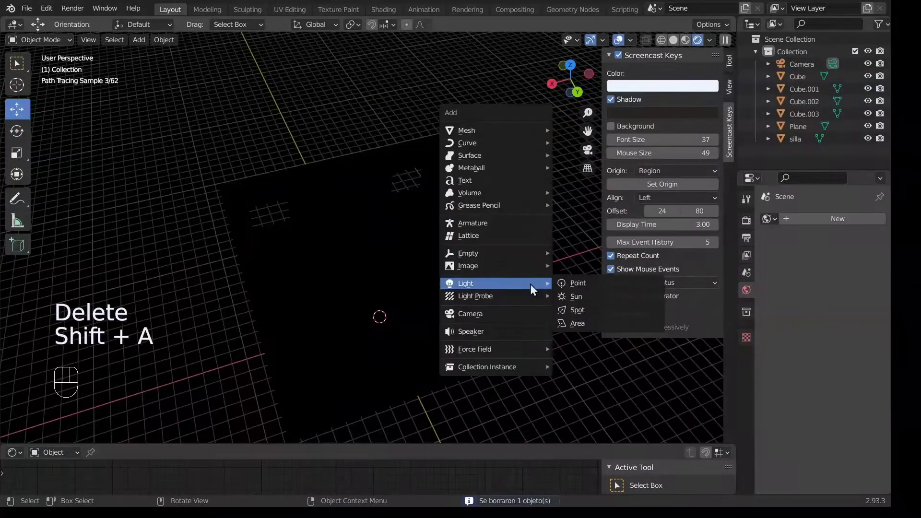
click(579, 323)
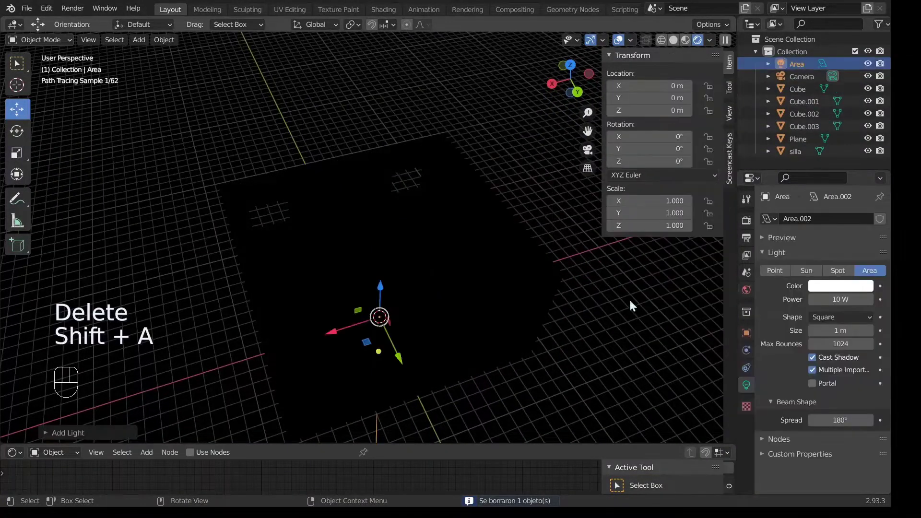
Raise the new area light along Z to a height of about 9.1 m above the table
click(829, 316)
click(830, 316)
click(830, 315)
scroll(361, 329, up, 3)
scroll(362, 333, up, 2)
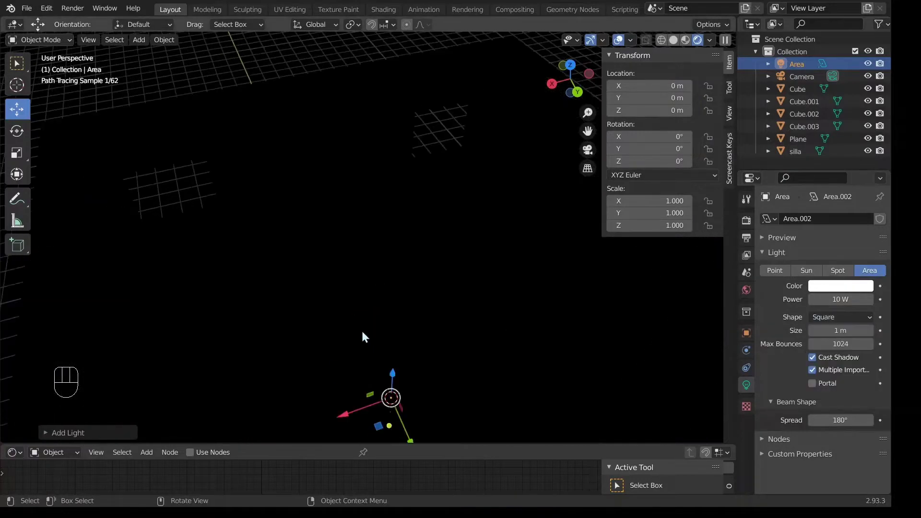
drag(394, 373, 440, 220)
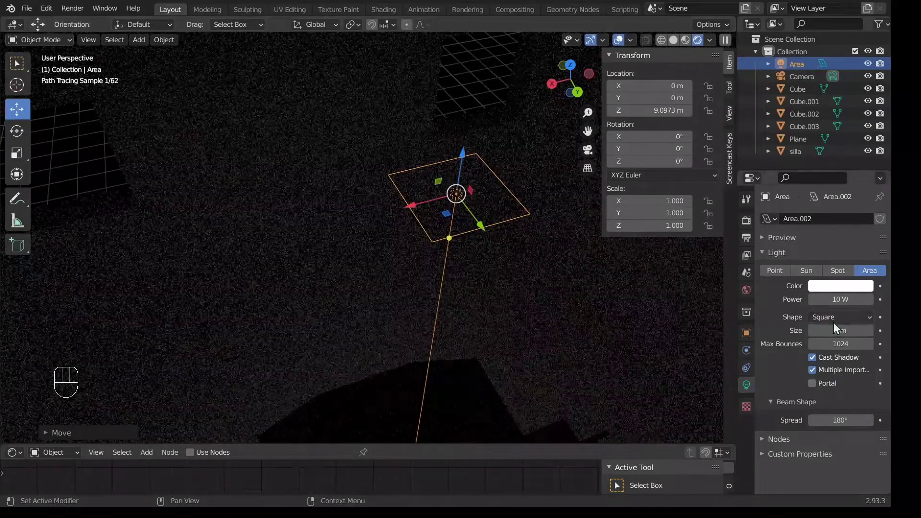
Set the area light's shape to Rectangle and increase its power to 41.9 W
click(833, 321)
click(829, 344)
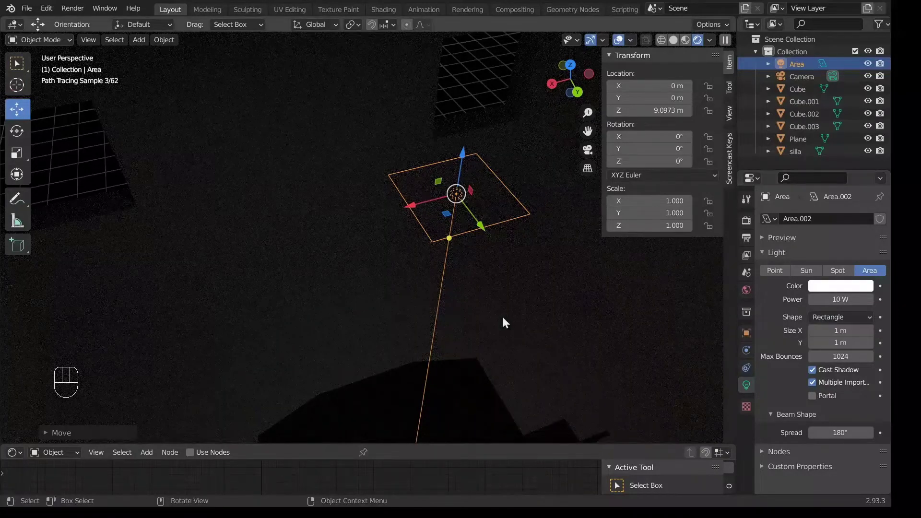
scroll(501, 315, down, 5)
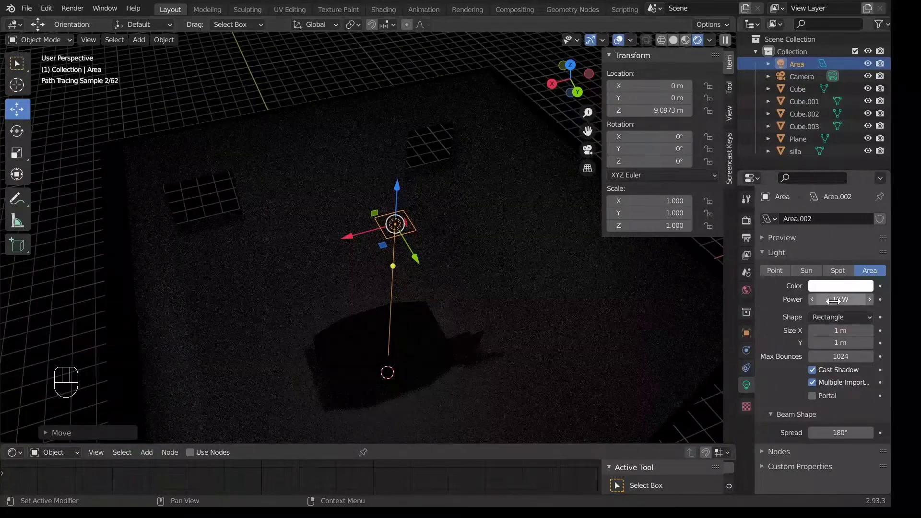
drag(840, 299, 862, 299)
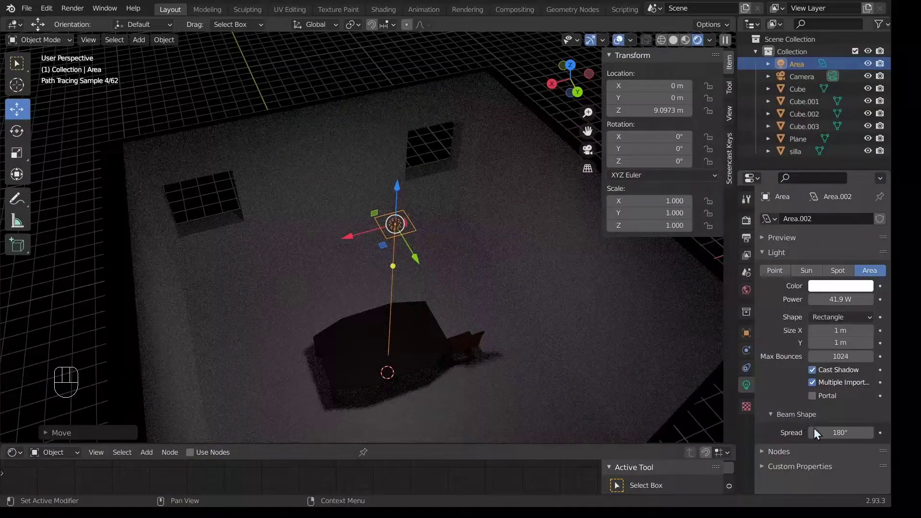
Narrow the area light's beam spread to 39.5° to focus it on the table
drag(857, 431, 832, 435)
middle_drag(536, 388, 379, 264)
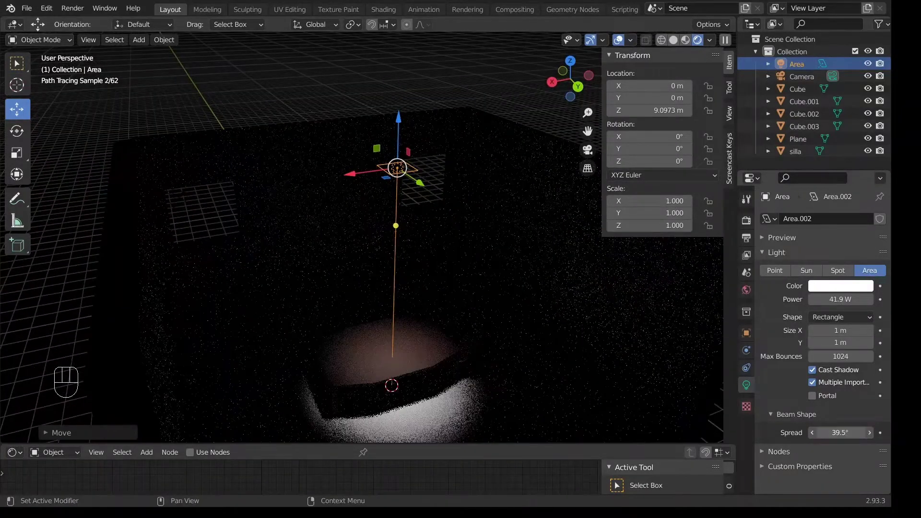
Narrow the area light's beam spread to 1° so it projects its own outline onto the table
drag(840, 433, 811, 432)
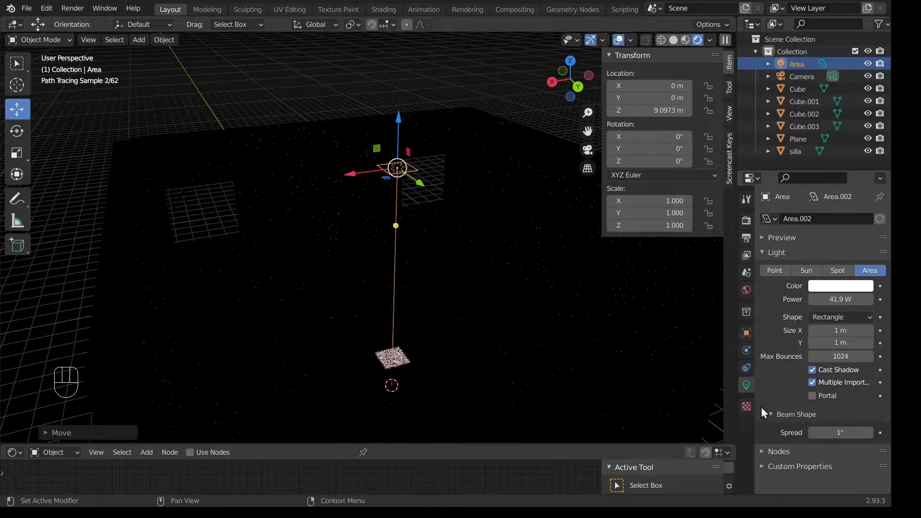
scroll(428, 387, up, 1)
shift+middle_drag(428, 387, 447, 330)
scroll(447, 330, up, 1)
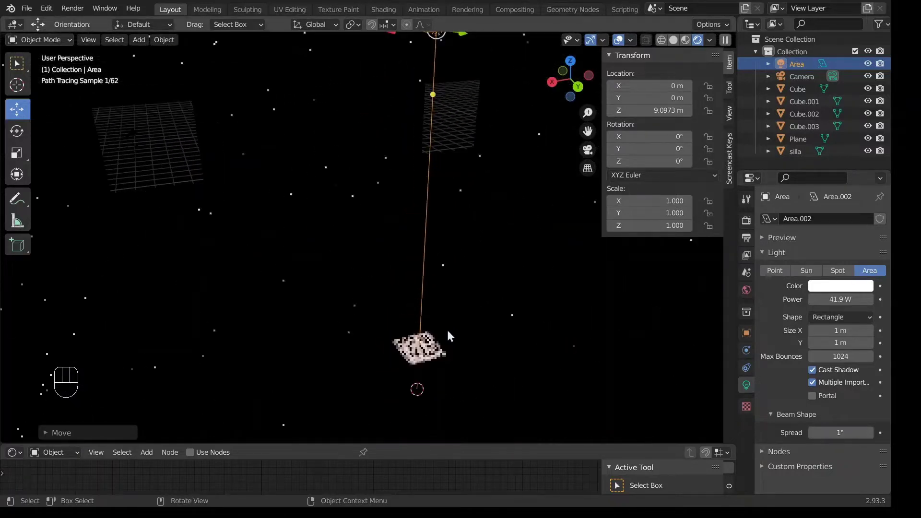
Widen the rectangular area light to 1.75 m in X and lower it to about 4.8 m in Z
click(829, 317)
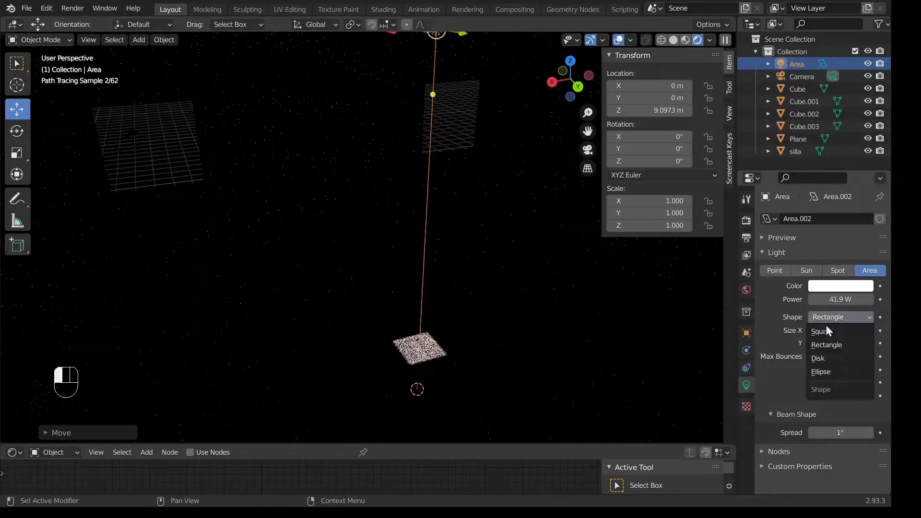
click(826, 331)
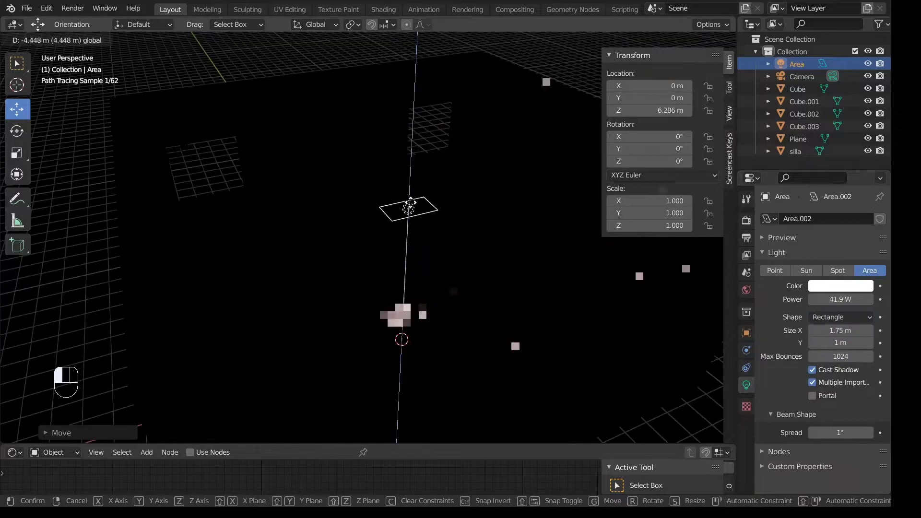
click(470, 311)
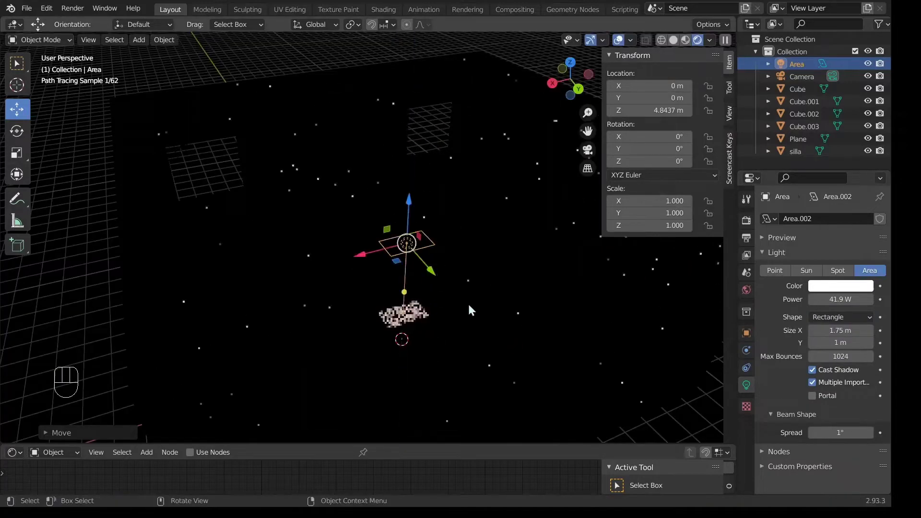
scroll(469, 306, up, 3)
drag(449, 250, 411, 363)
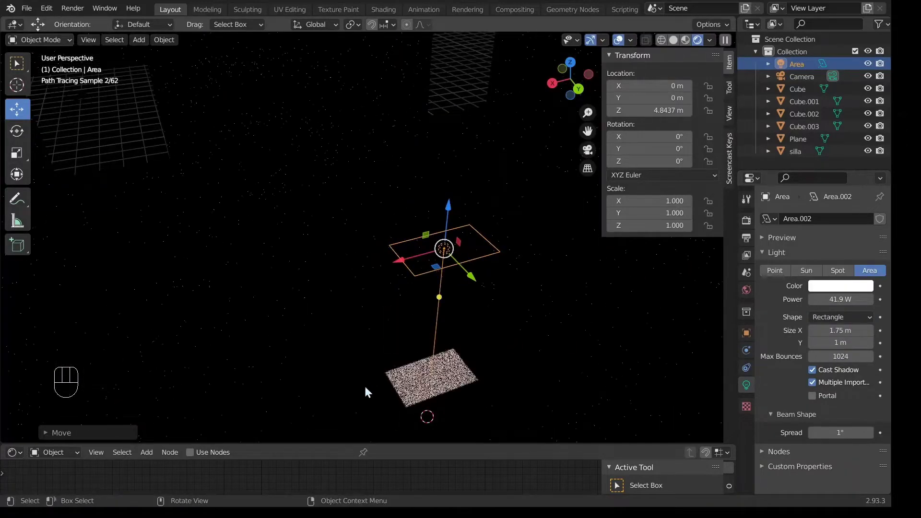
Move the area light outside the windowed wall, to about X -4.4 m and Y -10.9 m
middle_drag(429, 340, 472, 204)
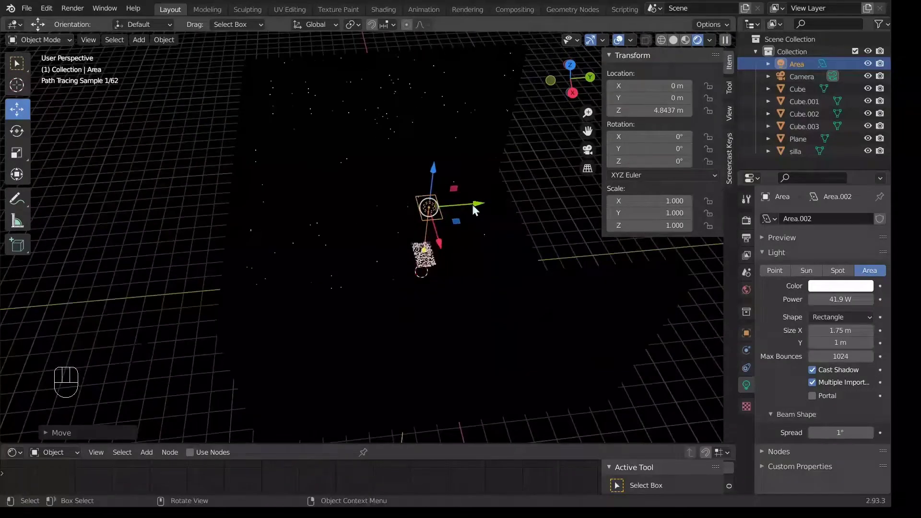
key(g)
key(y)
click(250, 220)
middle_drag(284, 242, 382, 207)
drag(383, 281, 247, 285)
middle_drag(247, 286, 382, 215)
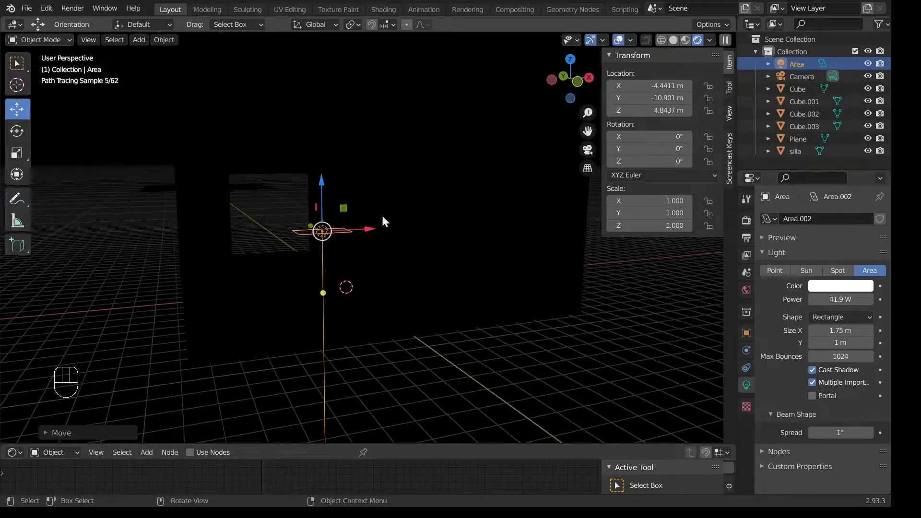
In front view, rotate the area light 90° about the global X axis so it faces the wall
key(KP_1)
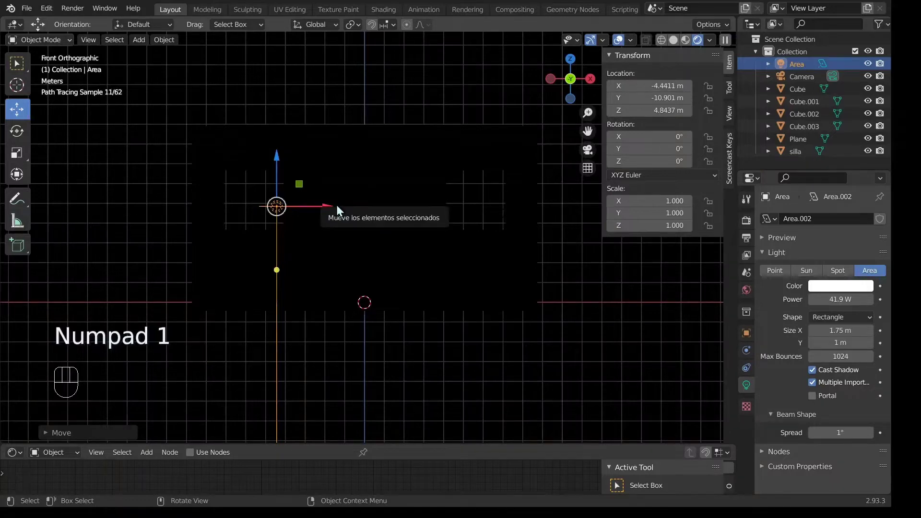
key(r)
right_click(310, 217)
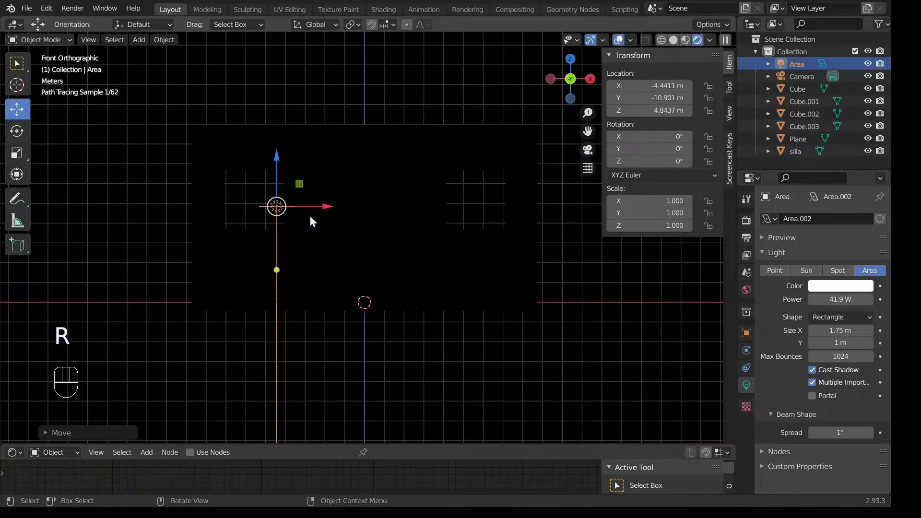
text(r90)
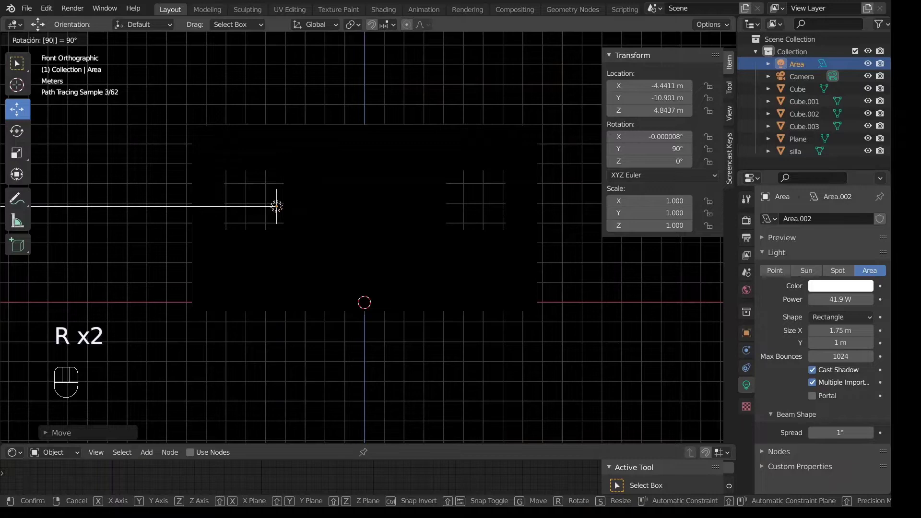
text(xz)
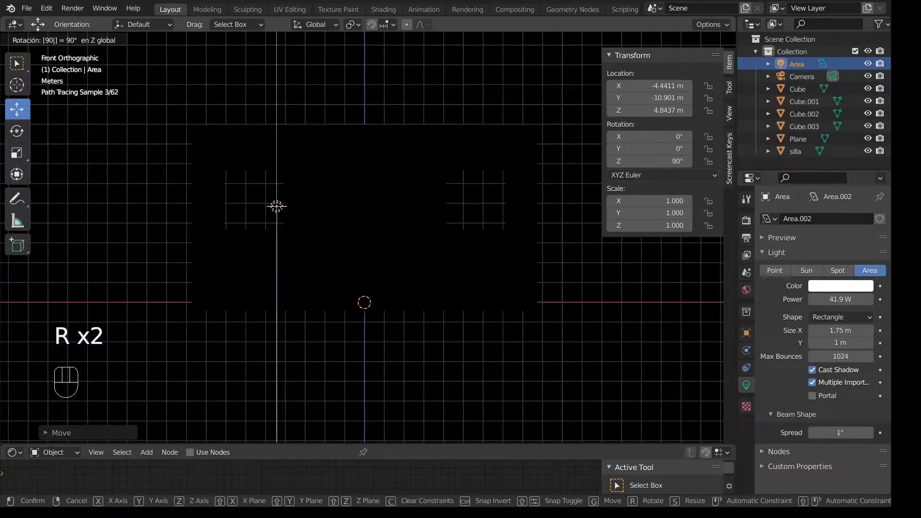
text(x)
key(Return)
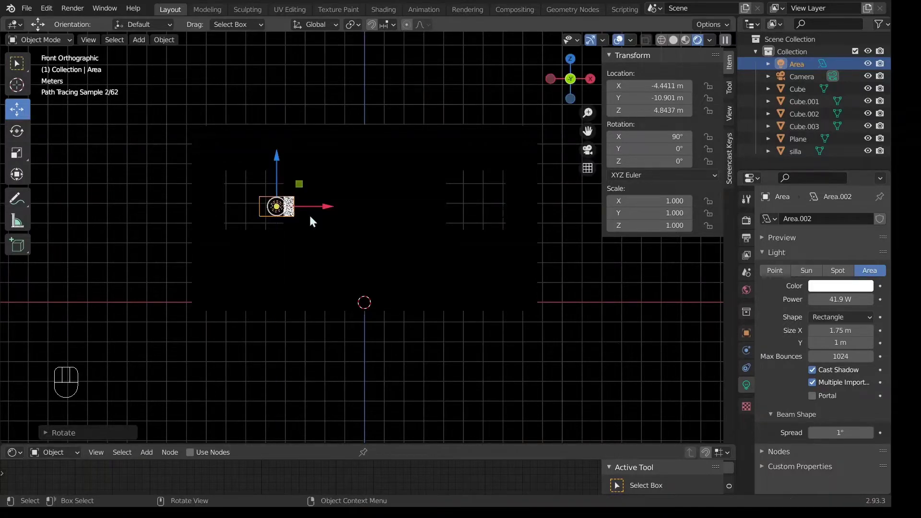
Rotate the area light a further 90° in the front view plane so its rectangle stands upright
key(r)
key(9)
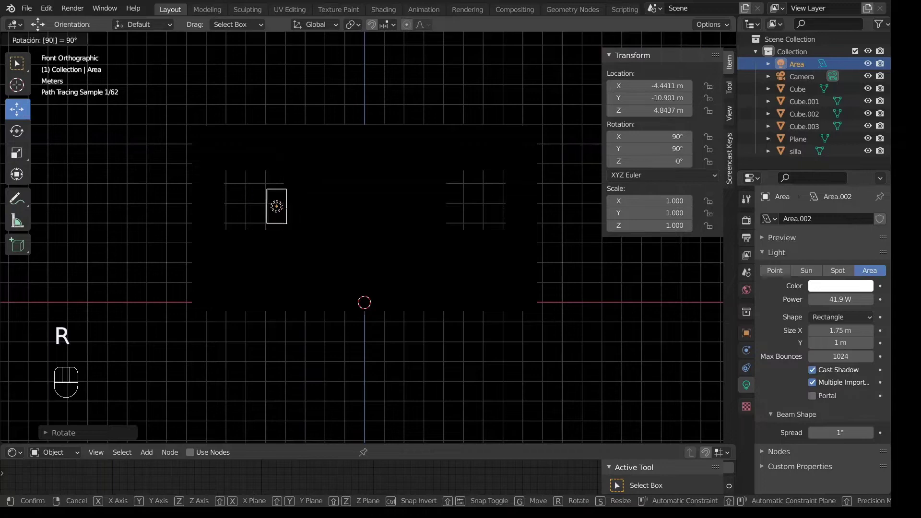
key(Return)
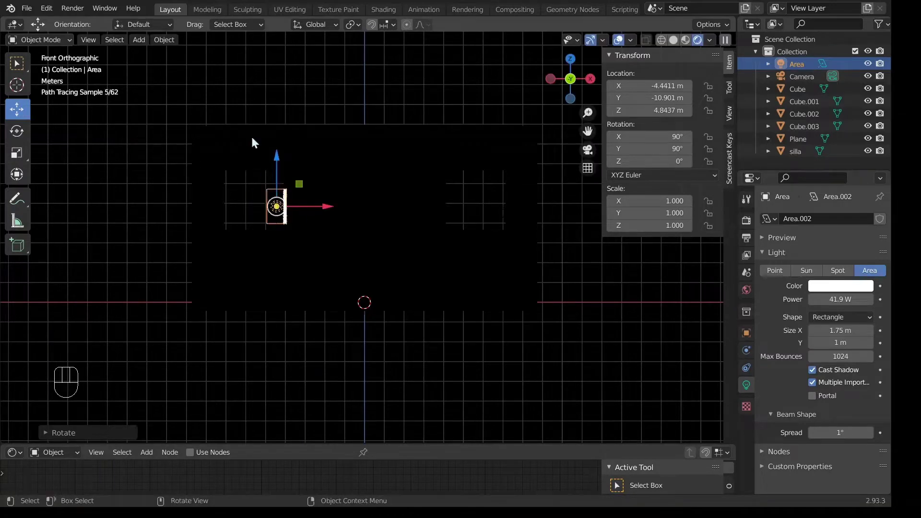
Align the area light with the window on the negative X side, at about X -5.6 m and Z 4.5 m
scroll(251, 134, up, 3)
drag(239, 190, 178, 191)
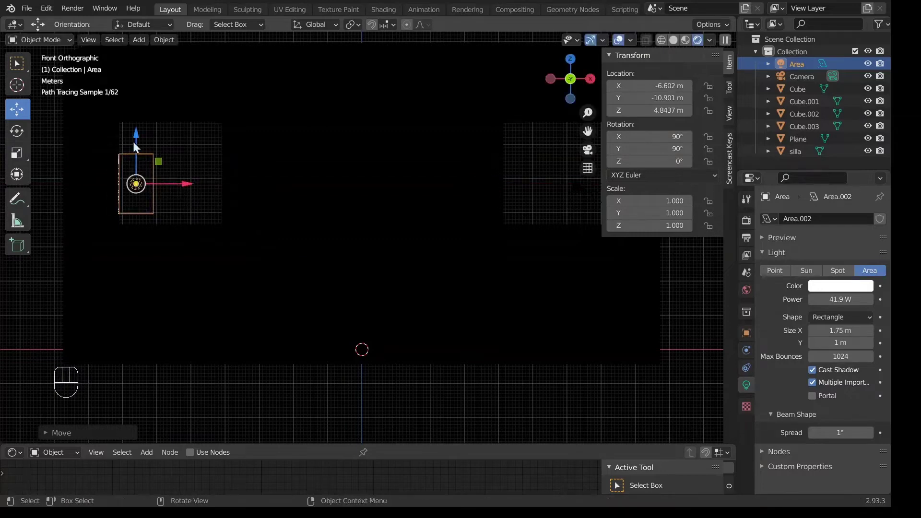
drag(136, 148, 215, 127)
drag(185, 192, 218, 189)
drag(123, 146, 123, 89)
drag(216, 273, 218, 245)
Switch the area light's shape to Square and enlarge it to 3.98 m over the window
click(833, 320)
click(821, 331)
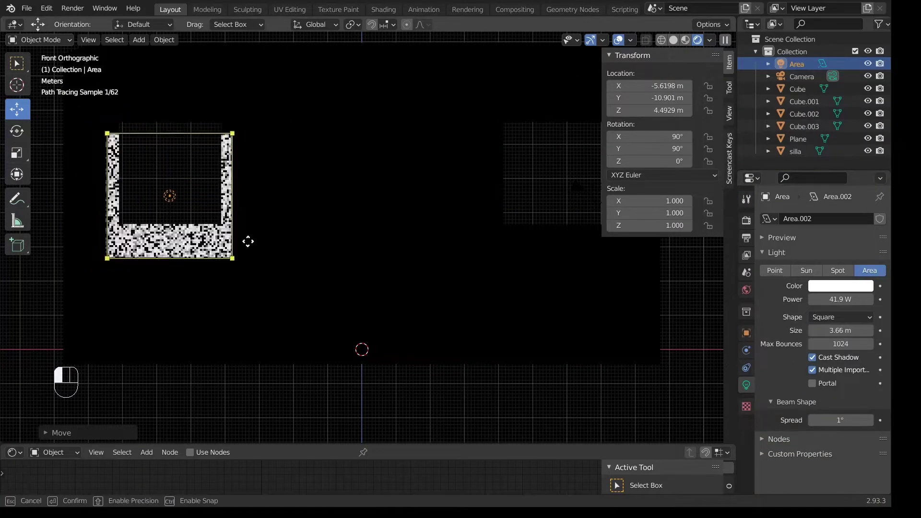
click(824, 316)
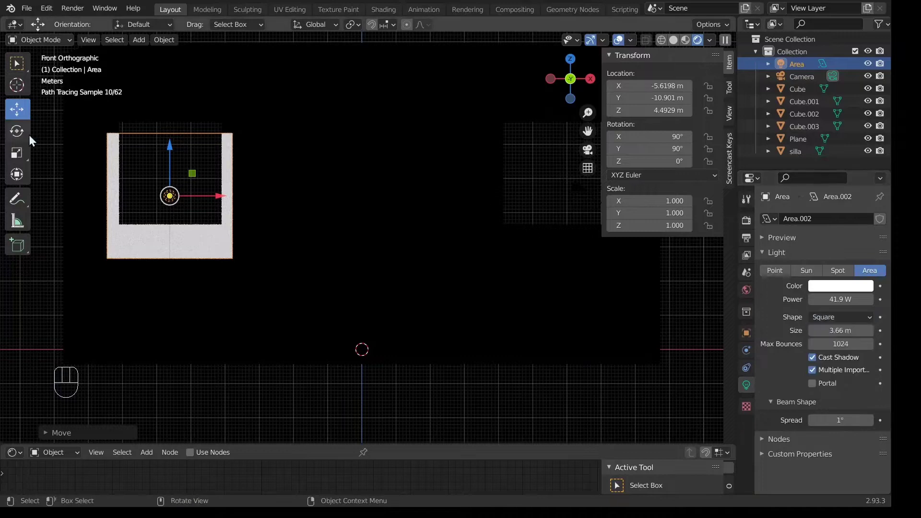
click(128, 219)
click(148, 261)
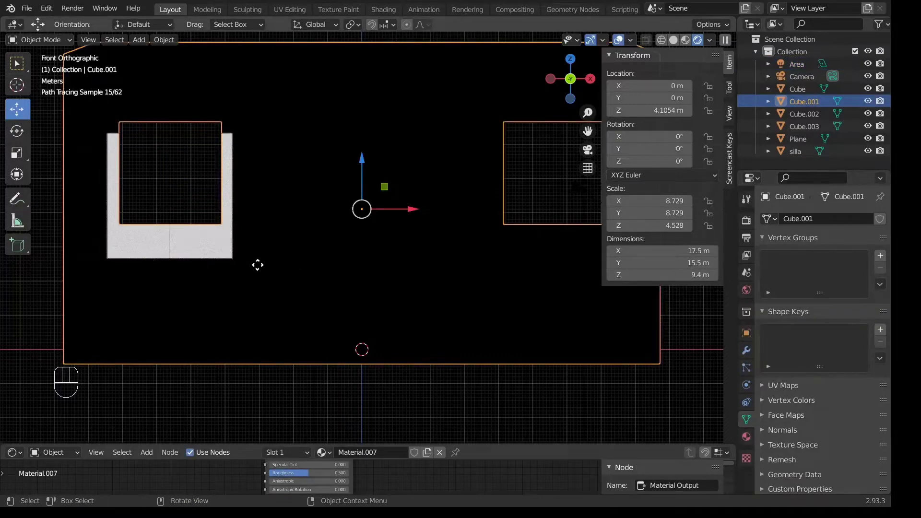
click(234, 260)
drag(230, 260, 258, 257)
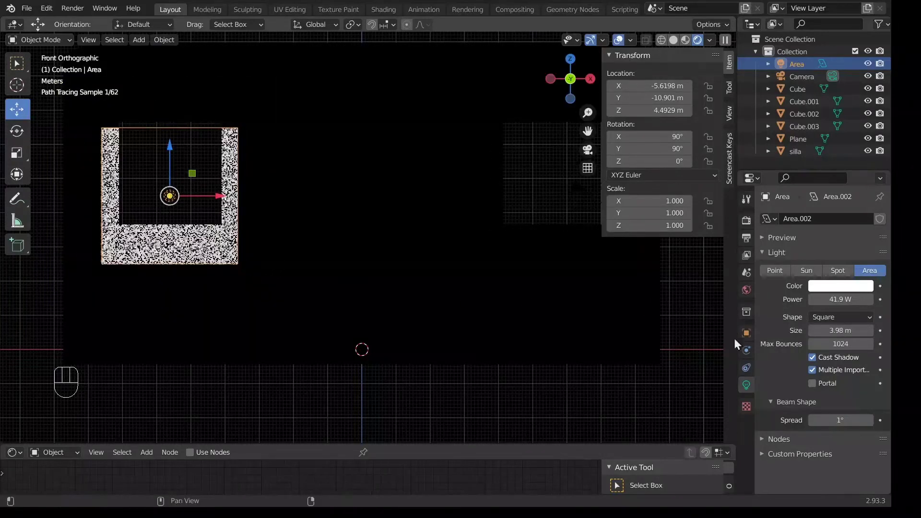
Set the light's shape to Rectangle, resize it to about 2.84 by 2.95 m and raise it to about 5.2 m to fit the window
click(838, 319)
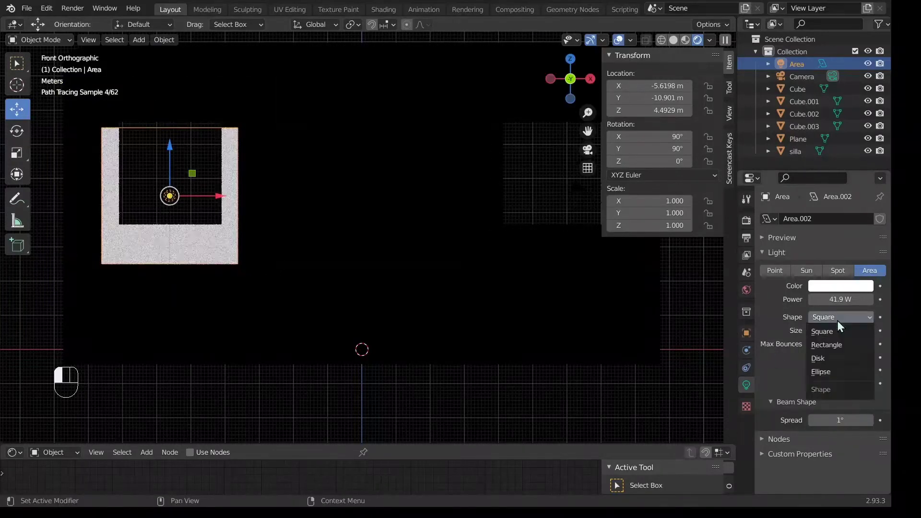
click(827, 346)
drag(169, 161, 168, 155)
drag(218, 258, 220, 243)
drag(168, 152, 167, 137)
drag(219, 228, 218, 224)
drag(220, 176, 221, 176)
drag(171, 124, 170, 122)
middle_drag(216, 187, 187, 209)
From the side view, move the area light along Y to about -8.7 m, closer to the window wall
key(KP_3)
drag(227, 189, 278, 189)
middle_drag(277, 188, 448, 173)
middle_drag(522, 229, 503, 216)
shift+middle_drag(444, 217, 376, 276)
Aim the area light down through the window at the room interior, to a rotation of about 1.9°, 60.7°, -88°
scroll(405, 234, up, 6)
scroll(393, 243, down, 2)
scroll(374, 254, up, 1)
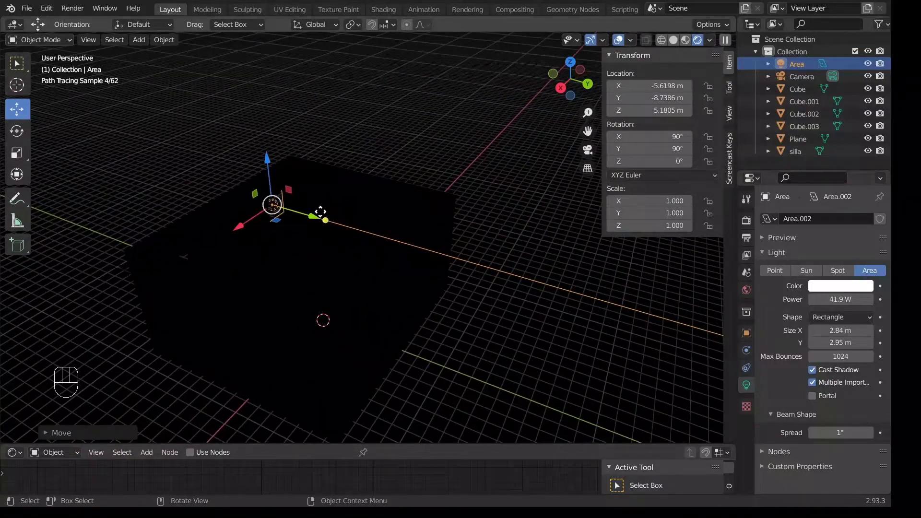
scroll(321, 212, up, 2)
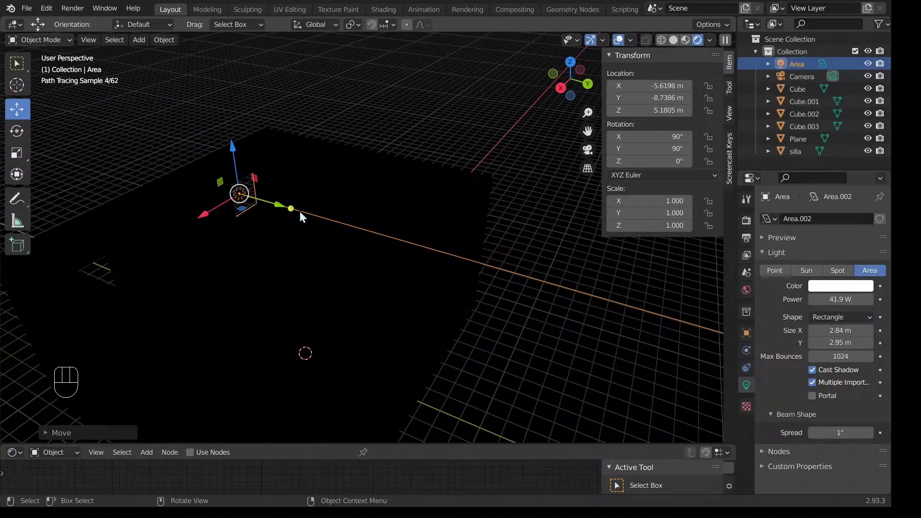
mouse_move(291, 208)
mouse_down()
mouse_move(309, 267)
mouse_move(347, 287)
mouse_up()
middle_drag(347, 286, 271, 242)
drag(363, 225, 363, 298)
mouse_move(332, 202)
middle_down()
mouse_move(356, 255)
mouse_move(465, 247)
mouse_move(508, 272)
middle_up()
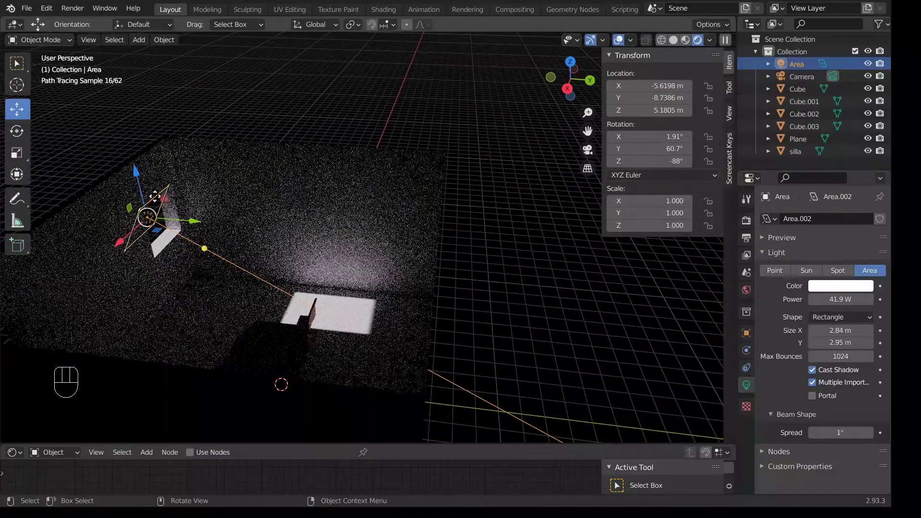
Enlarge the shader editor area and enable Use Nodes for the area light
scroll(146, 178, down, 2)
scroll(375, 288, up, 1)
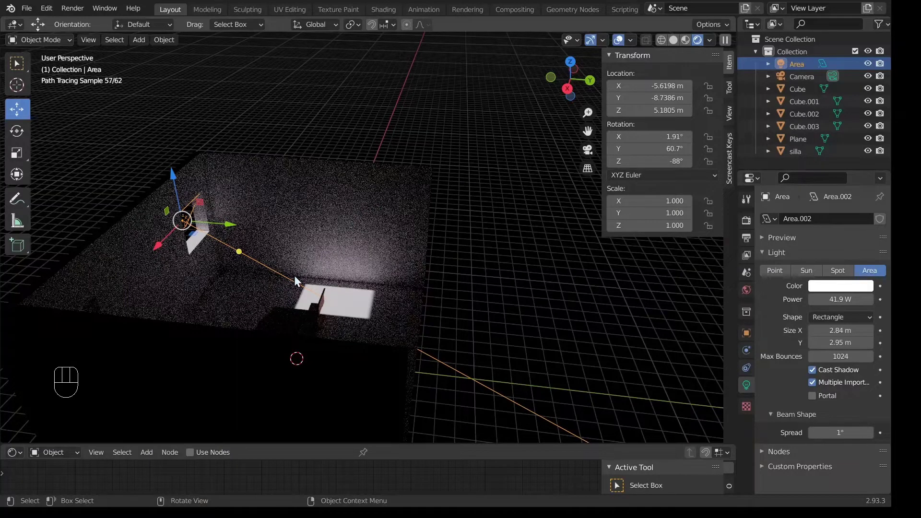
drag(308, 444, 314, 367)
middle_drag(375, 286, 223, 215)
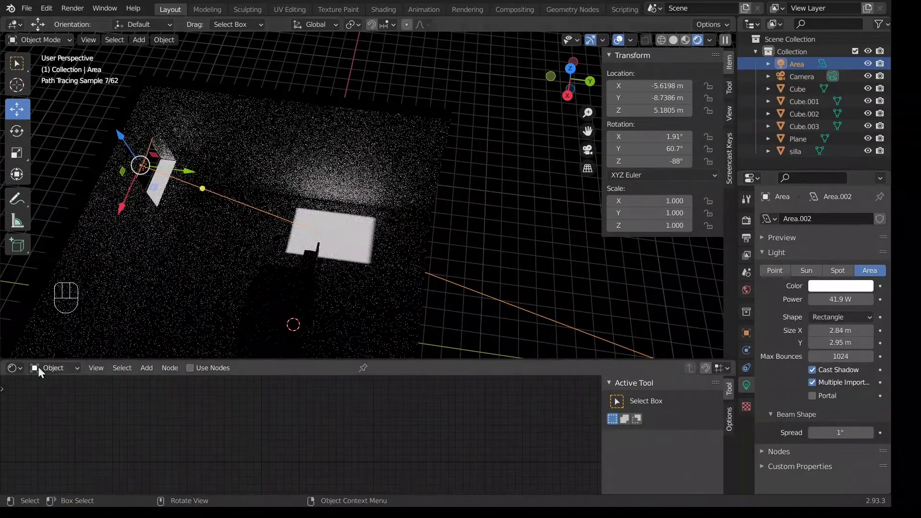
click(18, 368)
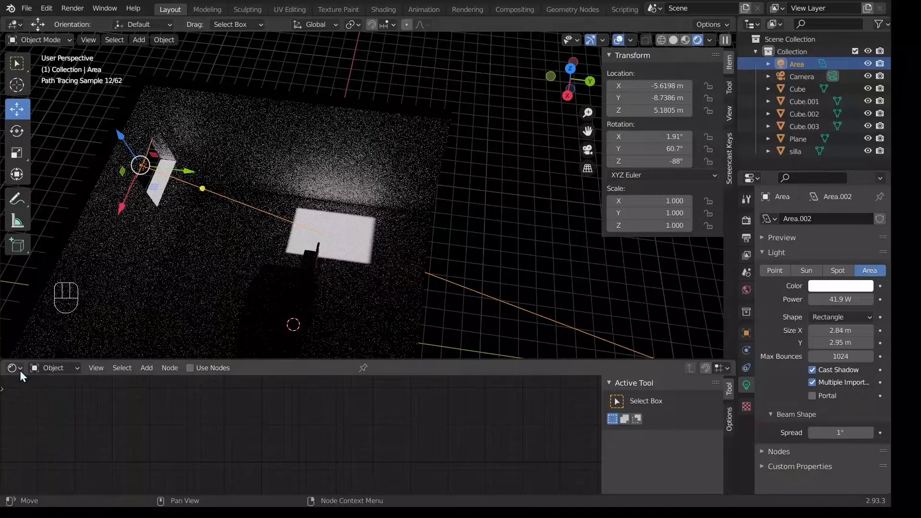
click(189, 368)
middle_drag(253, 458, 249, 490)
scroll(225, 446, up, 2)
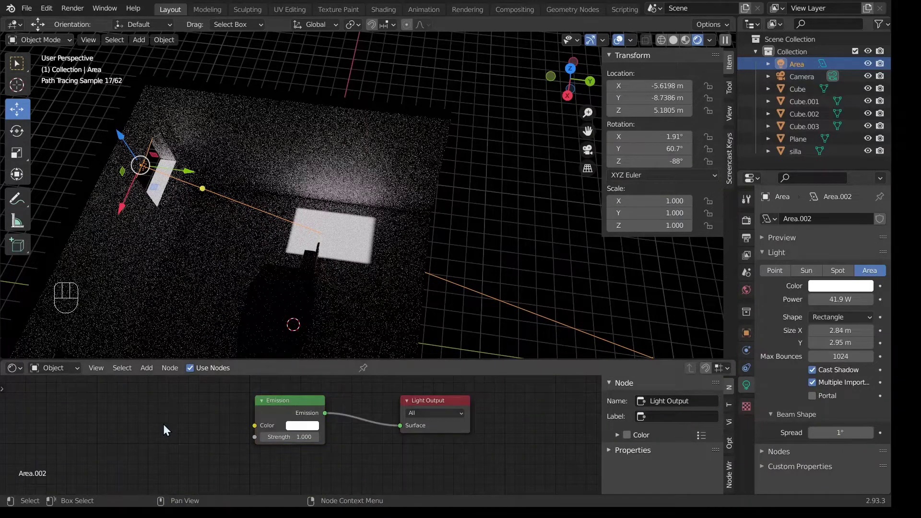
Add an Image Texture node ahead of the Emission node in the light's node tree
key(shift+a)
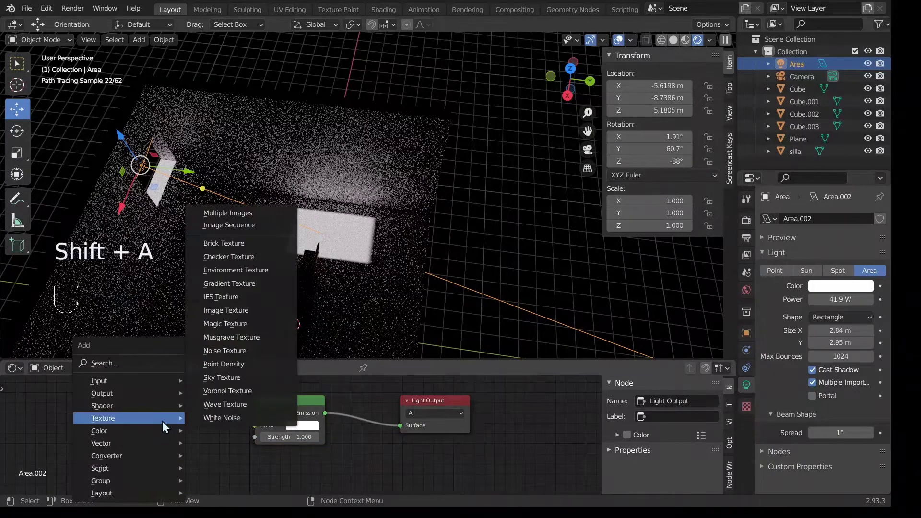
click(249, 311)
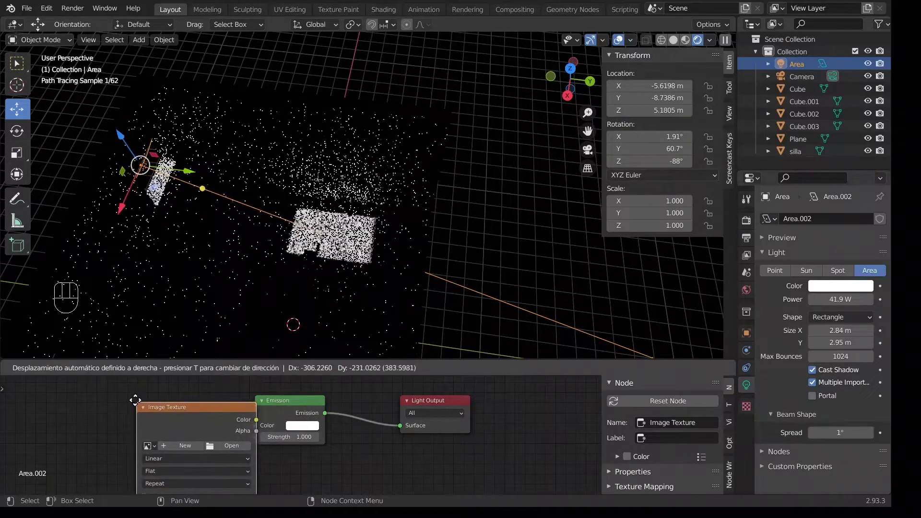
click(79, 404)
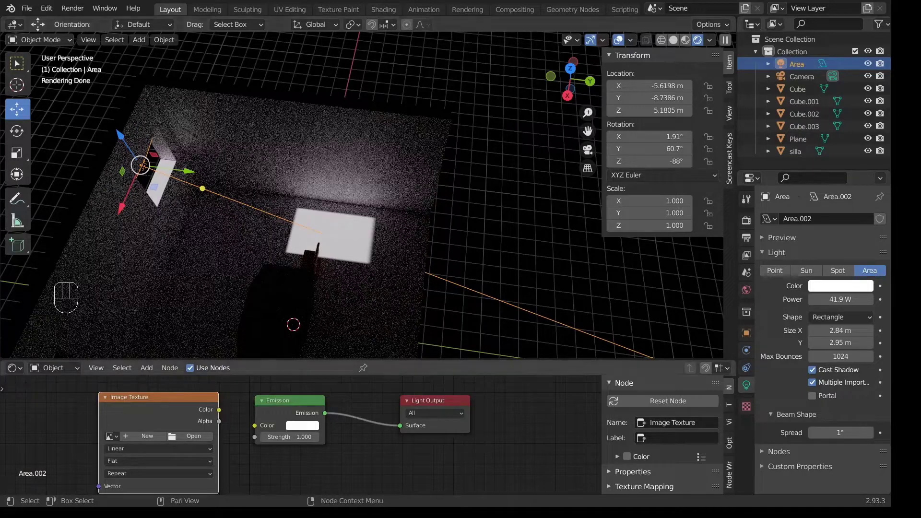
Load branche.png into the Image Texture node, space out the nodes, and connect its Alpha output to the Emission Strength
mouse_move(164, 397)
mouse_down()
mouse_move(184, 395)
mouse_move(173, 395)
mouse_up()
drag(288, 400, 325, 399)
drag(186, 391, 210, 391)
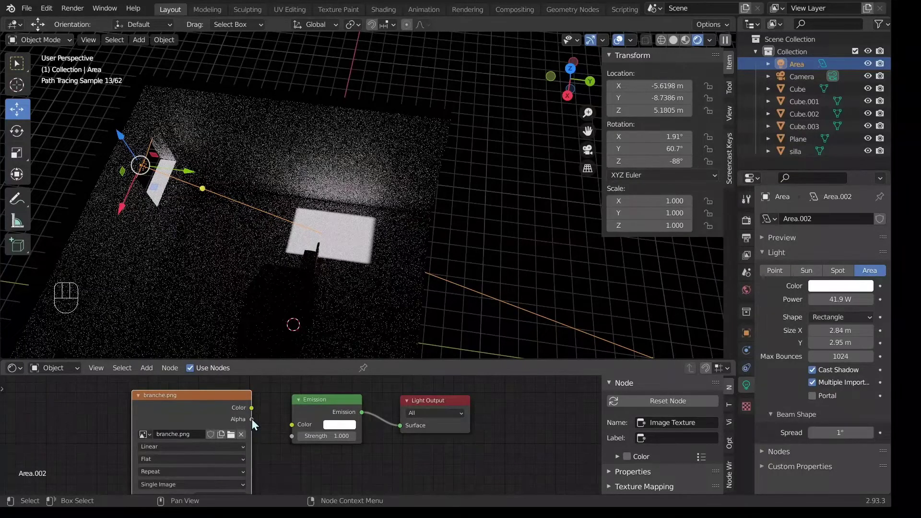
drag(251, 420, 295, 436)
drag(295, 437, 292, 435)
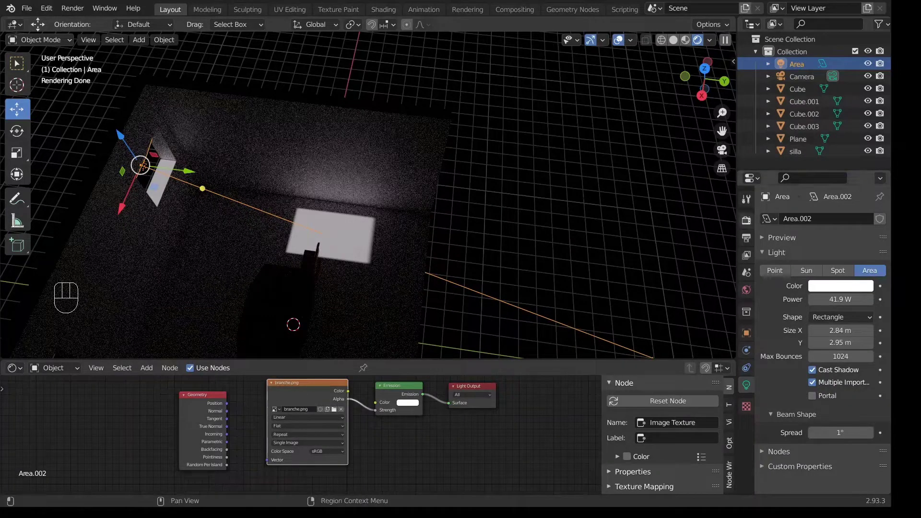
Split the 3D viewport vertically and turn the new area into a widened Image Editor showing branche.png
right_click(737, 226)
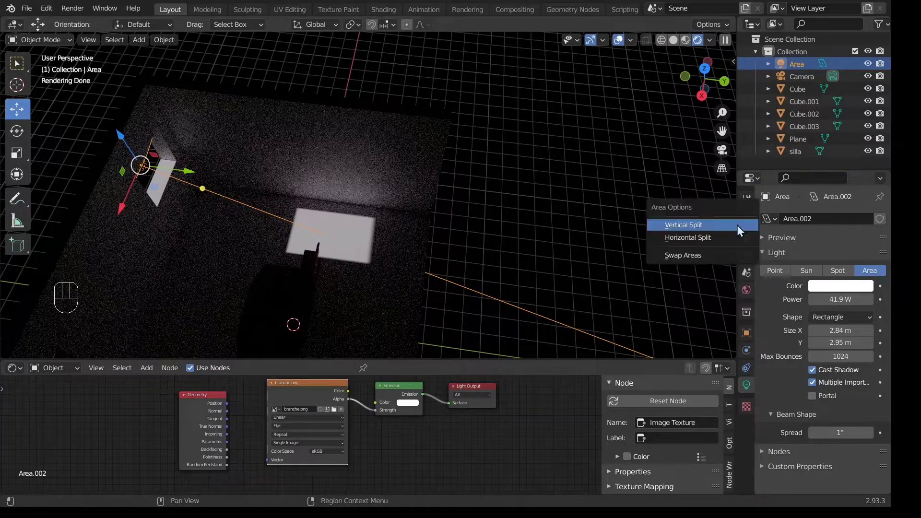
click(686, 226)
click(515, 221)
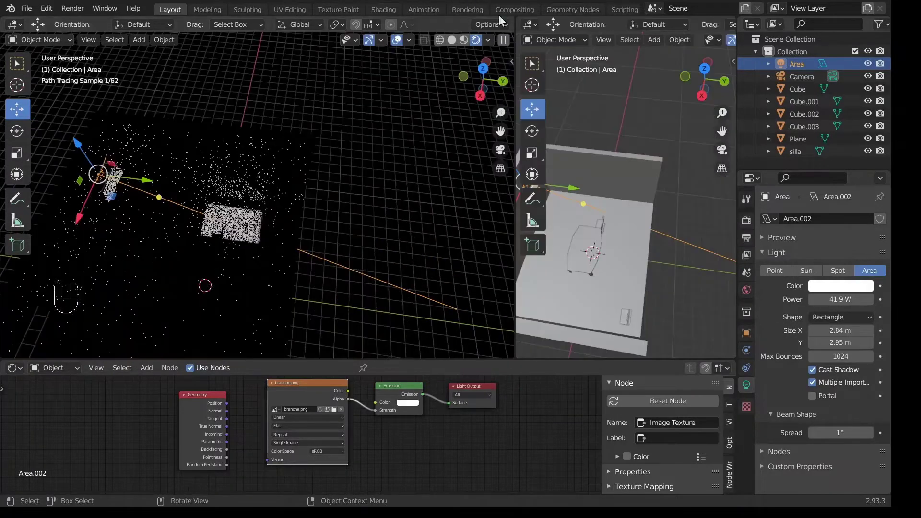
click(531, 24)
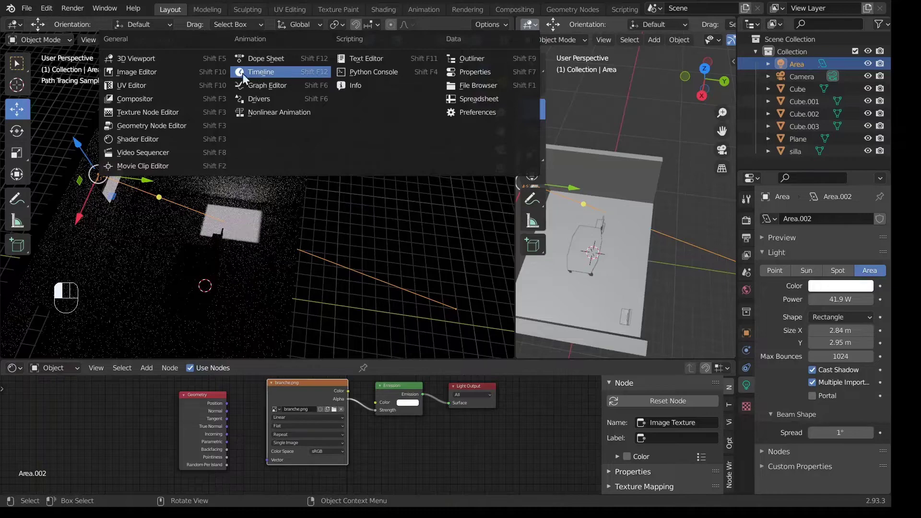
click(168, 72)
drag(514, 214, 462, 214)
Examine the branches and the transparent background of branche.png up close and as a whole
scroll(615, 184, down, 5)
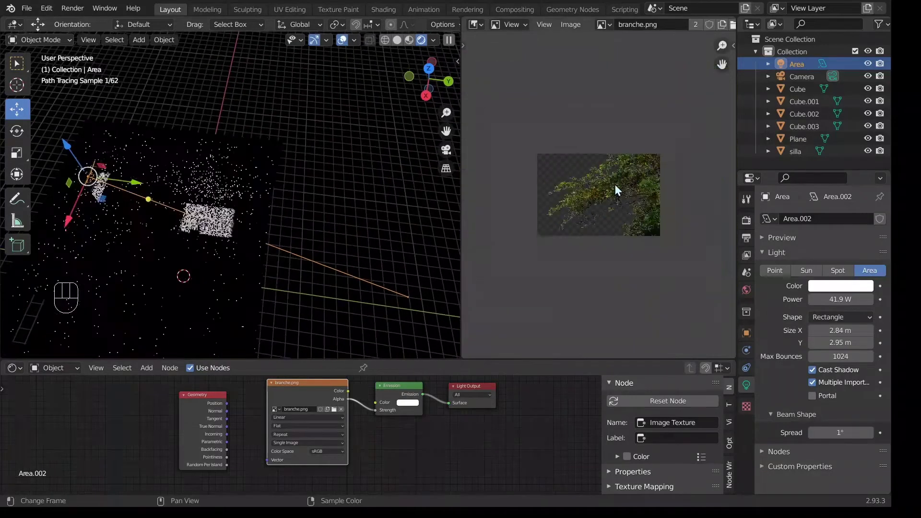
scroll(614, 184, up, 4)
scroll(612, 183, down, 2)
middle_drag(592, 195, 562, 203)
scroll(617, 189, up, 4)
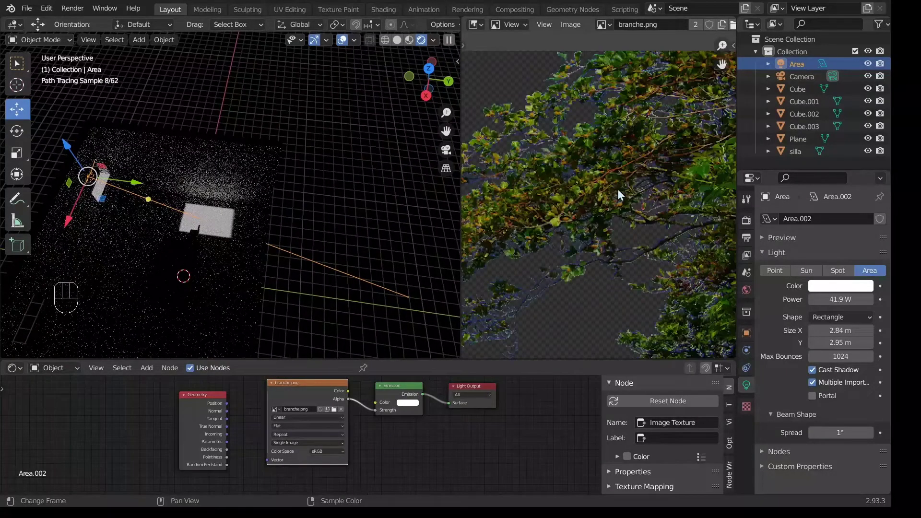
scroll(587, 161, up, 1)
scroll(586, 154, down, 2)
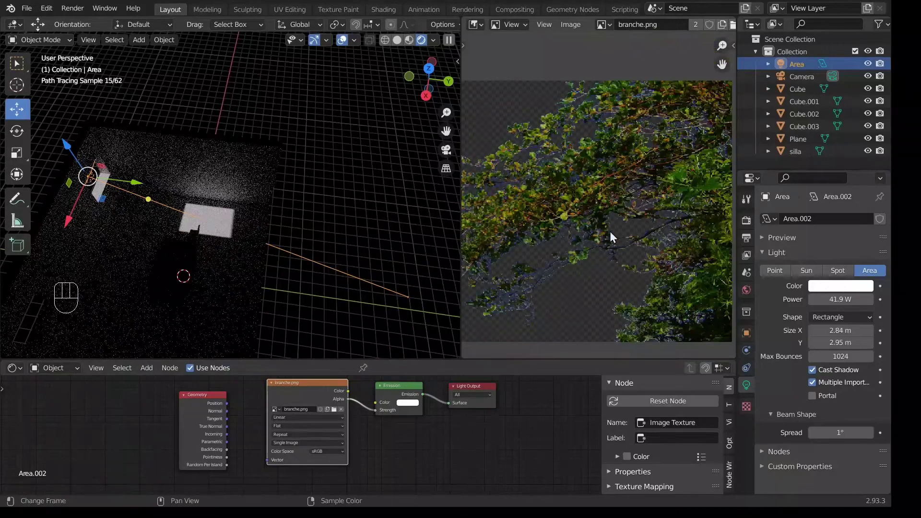
scroll(610, 231, down, 1)
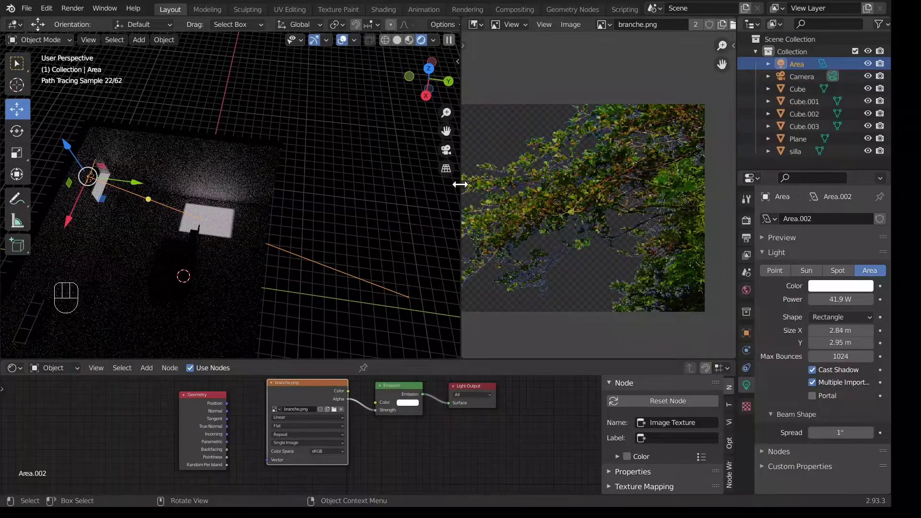
Resize the editor areas so the 3D viewport is wider than the image view and the shader editor is taller
drag(461, 186, 603, 187)
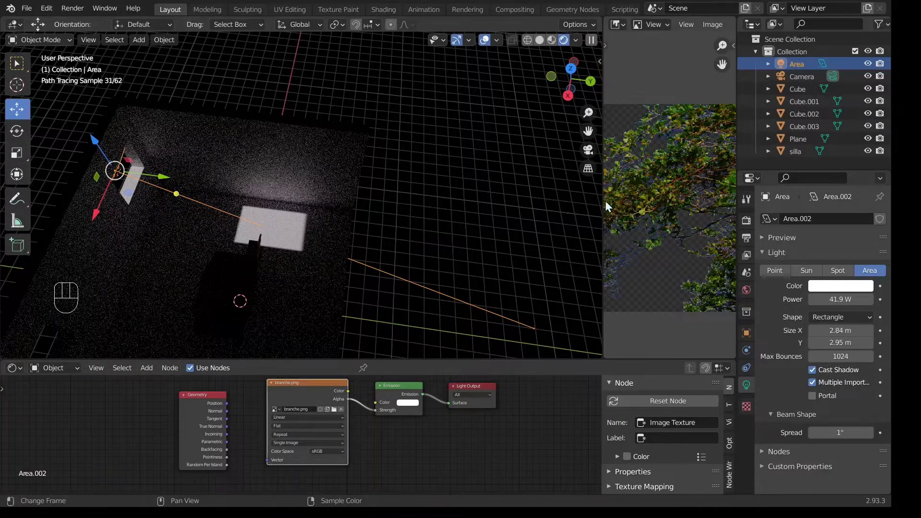
drag(603, 206, 549, 205)
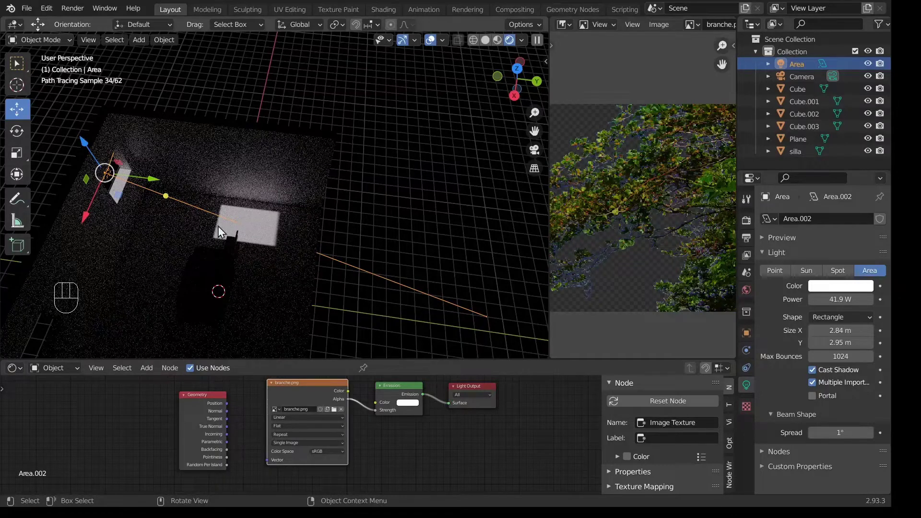
scroll(287, 394, up, 2)
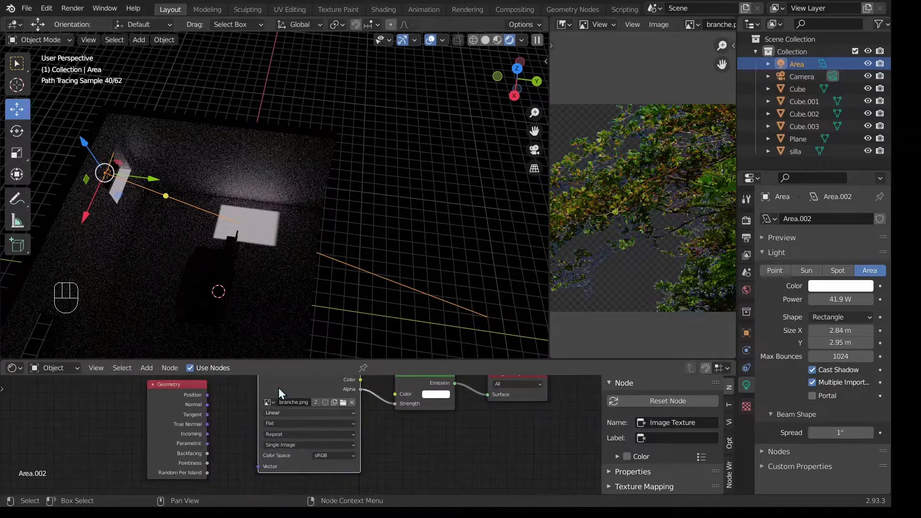
drag(273, 360, 325, 275)
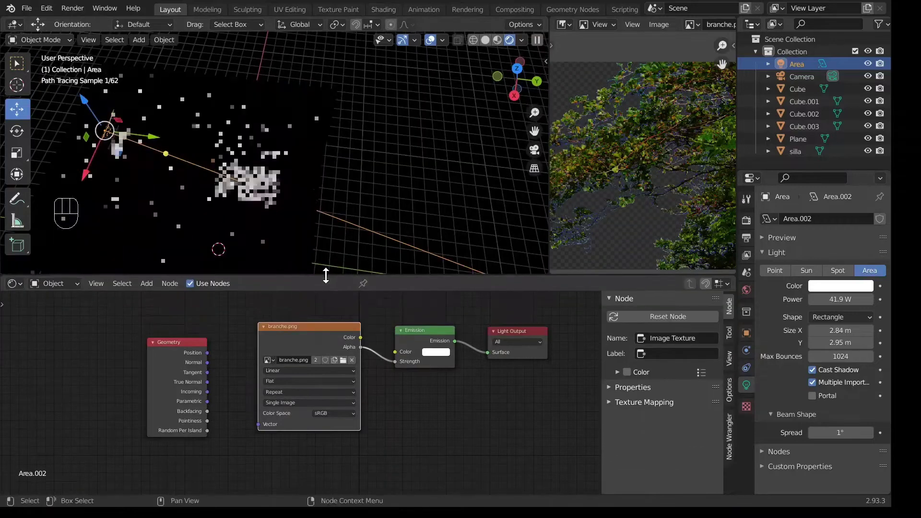
middle_drag(231, 334, 238, 361)
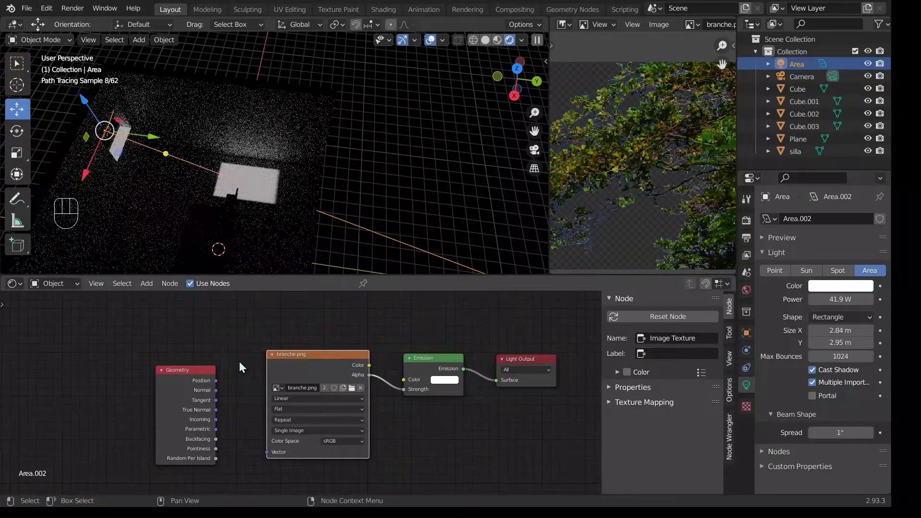
Reconnect the image texture's Alpha output to the Emission Strength and shift the Emission node slightly away from it
scroll(239, 356, up, 1)
mouse_move(417, 391)
mouse_down()
mouse_move(381, 373)
mouse_move(421, 389)
mouse_up()
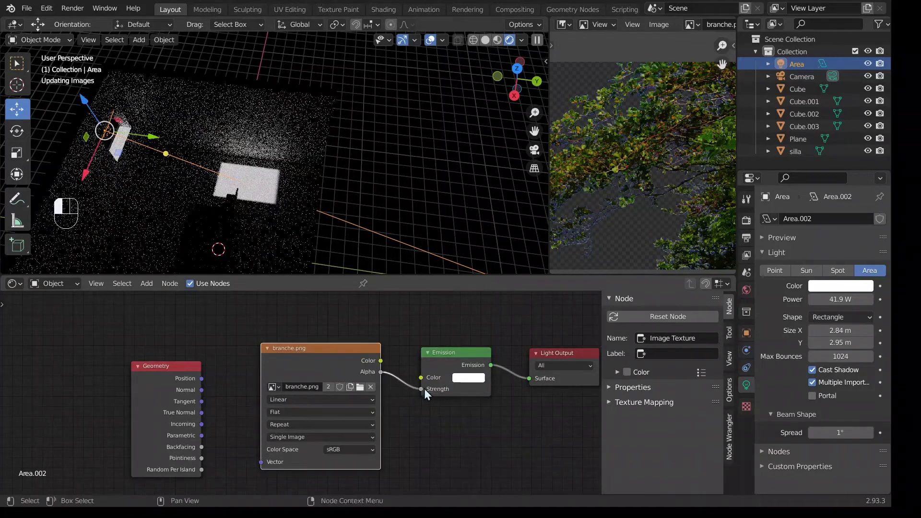
scroll(635, 212, down, 1)
scroll(636, 212, down, 2)
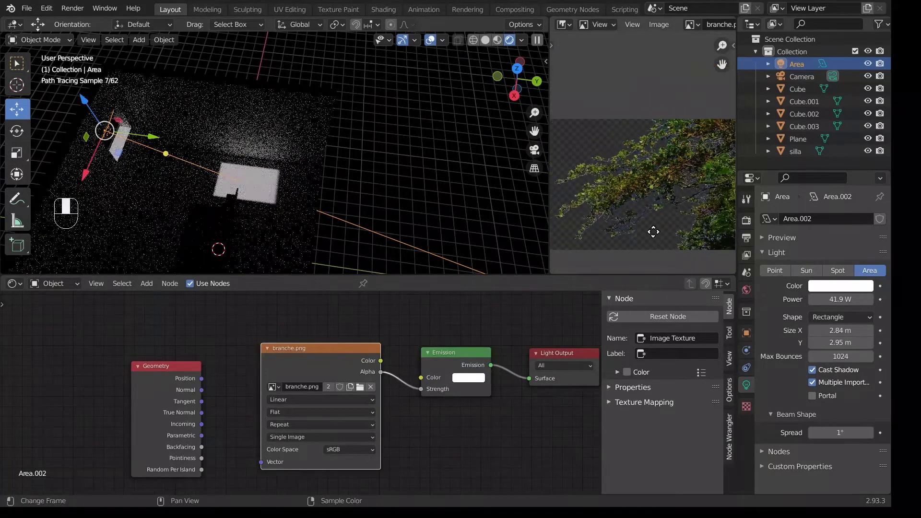
scroll(174, 174, up, 2)
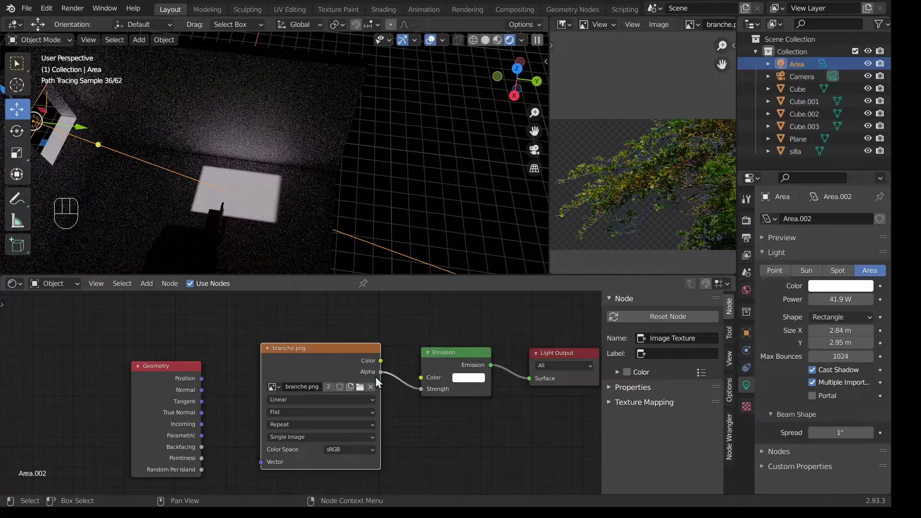
drag(379, 372, 420, 391)
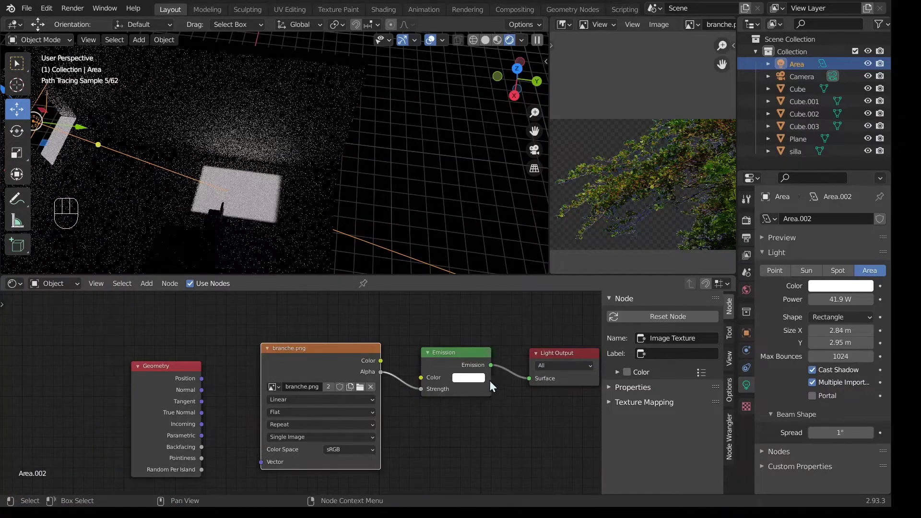
drag(470, 356, 477, 351)
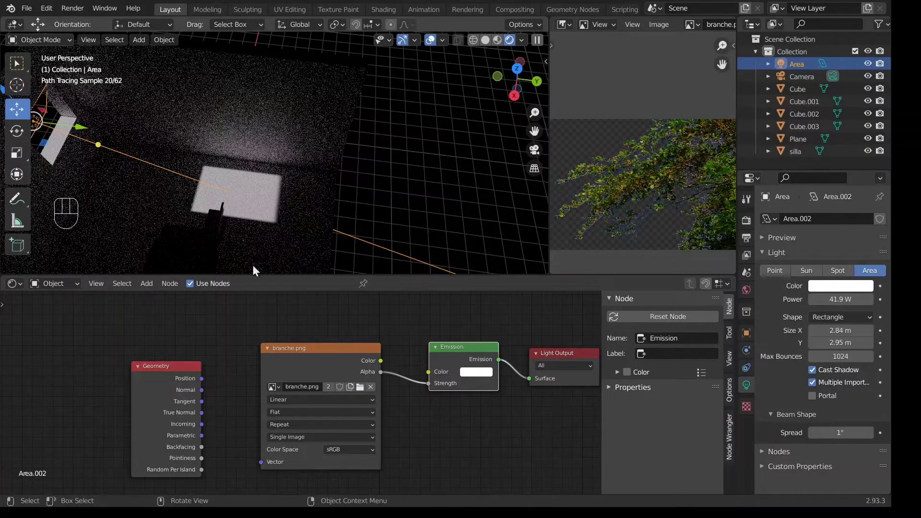
Replace the Geometry node with a newly added one and connect its Parametric output to the image texture's Vector input
drag(160, 371, 128, 367)
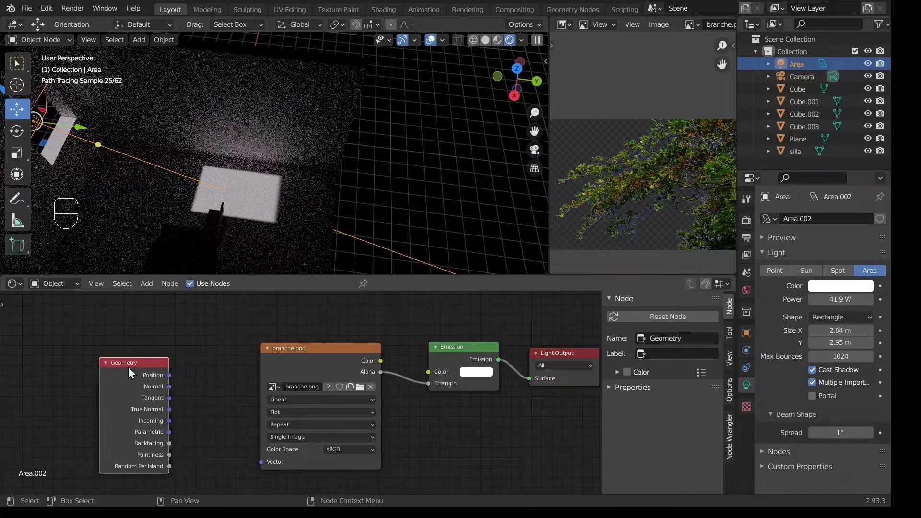
key(Delete)
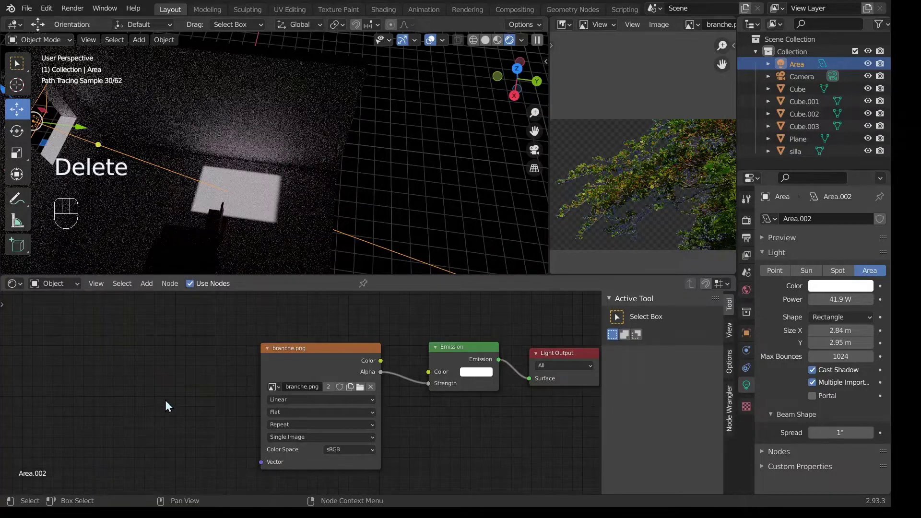
key(shift+a)
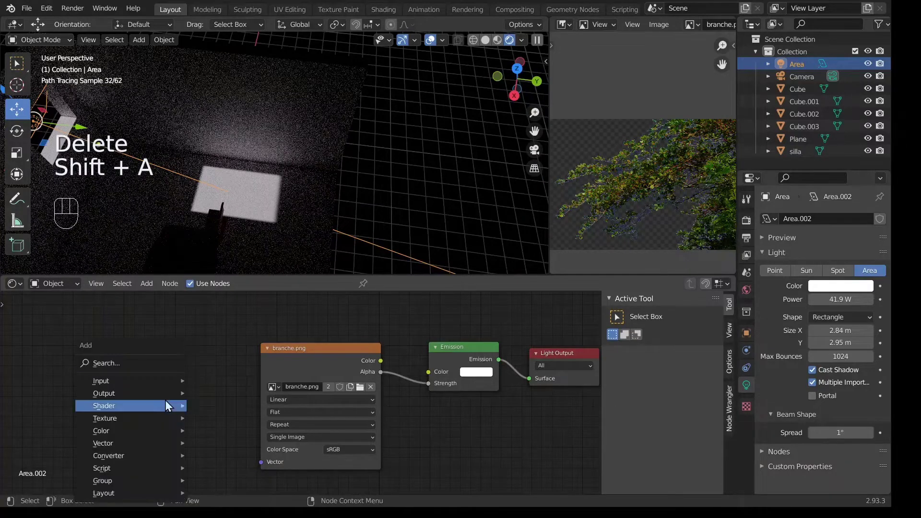
click(136, 367)
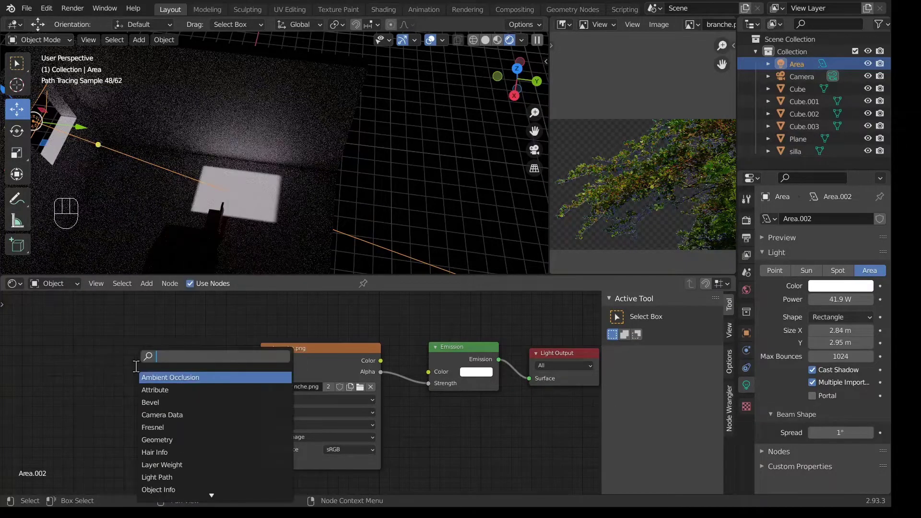
key(shift+a)
click(84, 342)
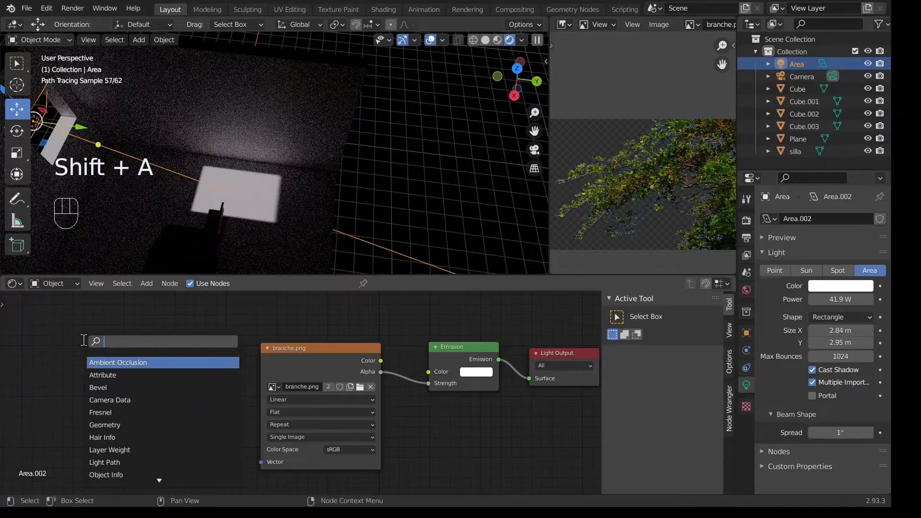
text(geo)
key(Return)
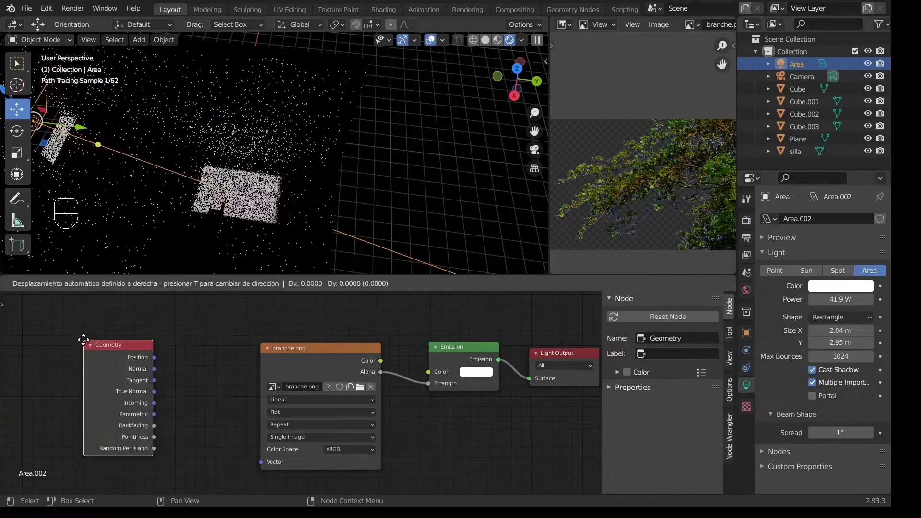
click(141, 339)
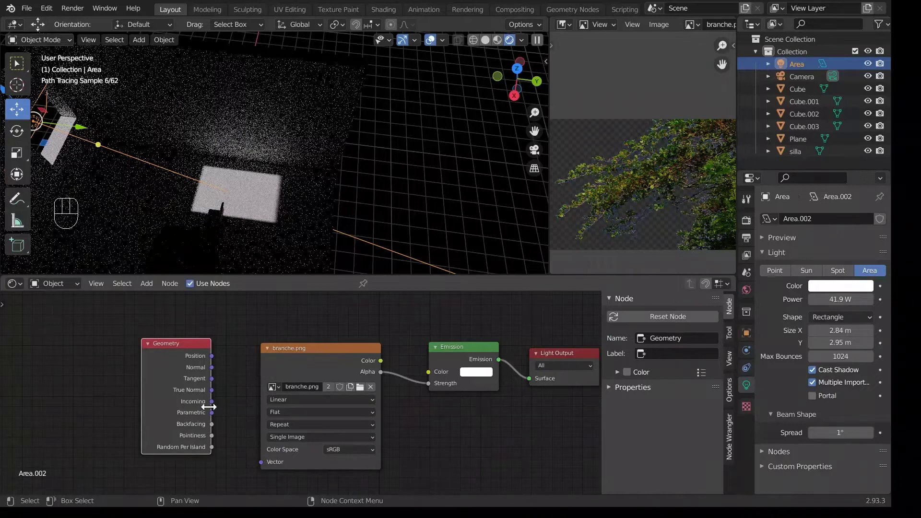
drag(212, 413, 260, 465)
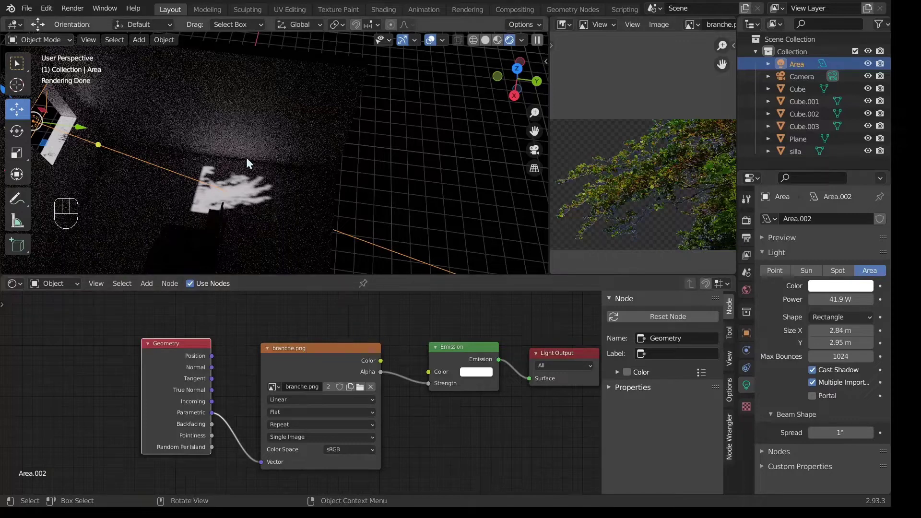
Enlarge the 3D viewport and frame the window together with the light pattern projected into the room
drag(309, 277, 336, 350)
drag(246, 241, 244, 262)
shift+middle_drag(279, 213, 384, 204)
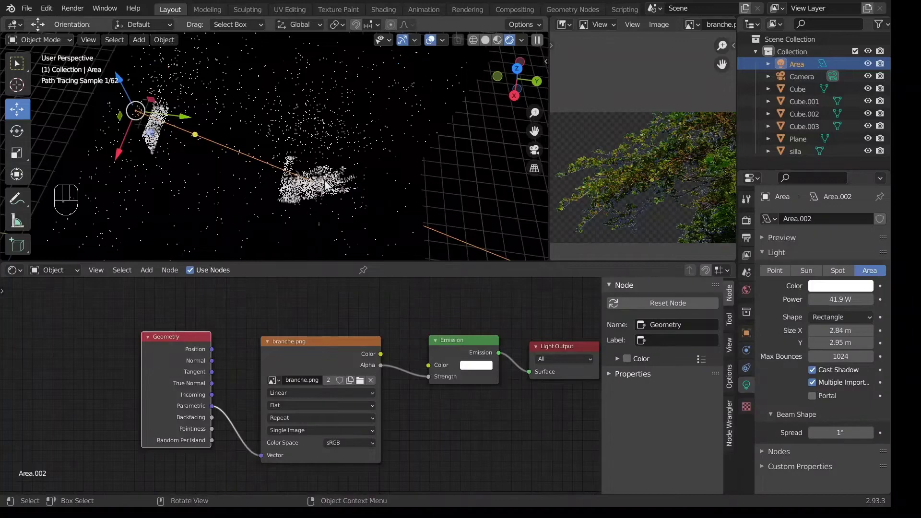
scroll(305, 179, up, 1)
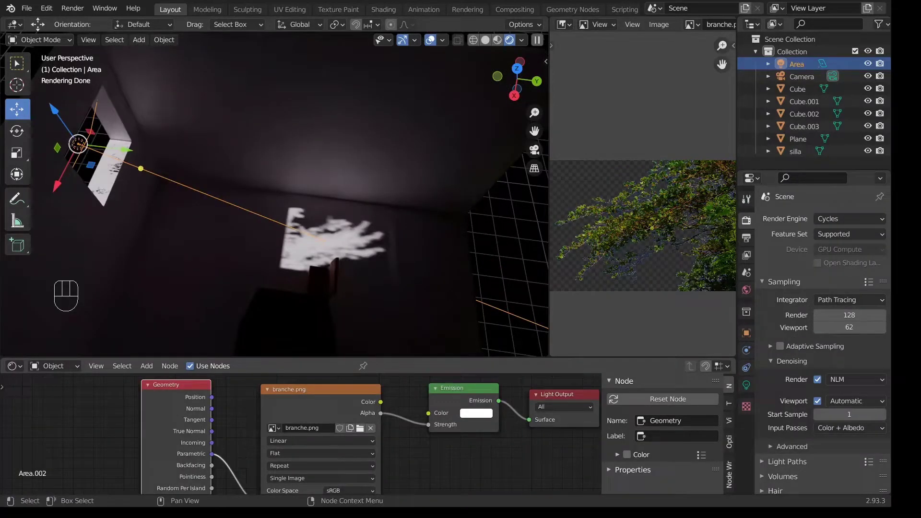
Make room beside the image texture and insert an Invert node between its Alpha output and the Emission Strength
drag(281, 391, 241, 391)
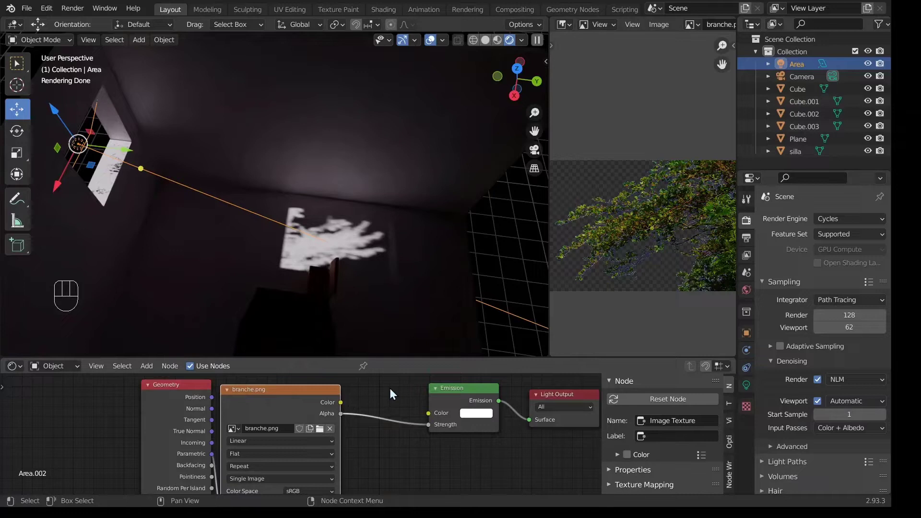
key(shift)
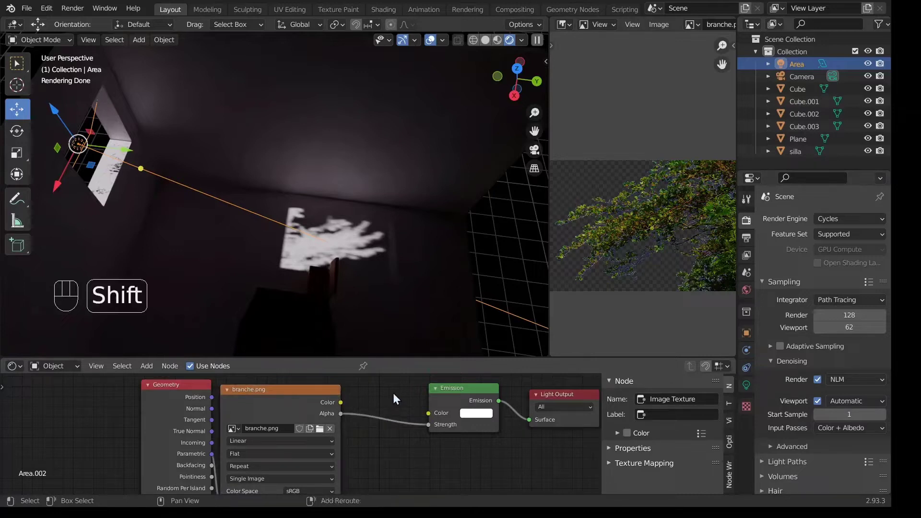
key(shift+a)
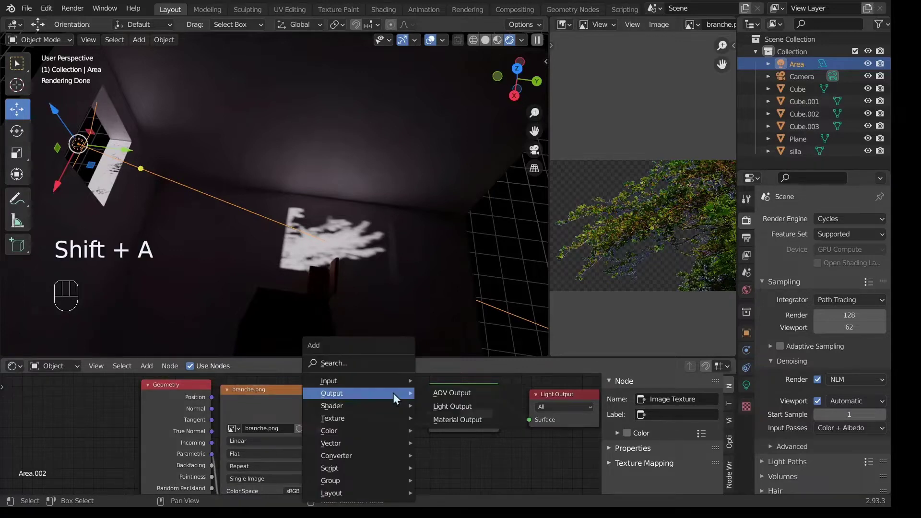
click(382, 358)
text(iv)
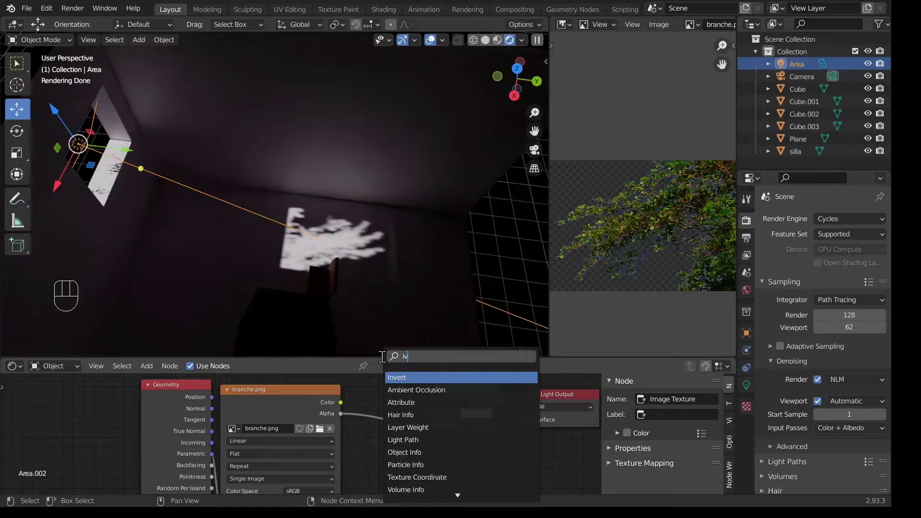
key(BackSpace)
text(nver)
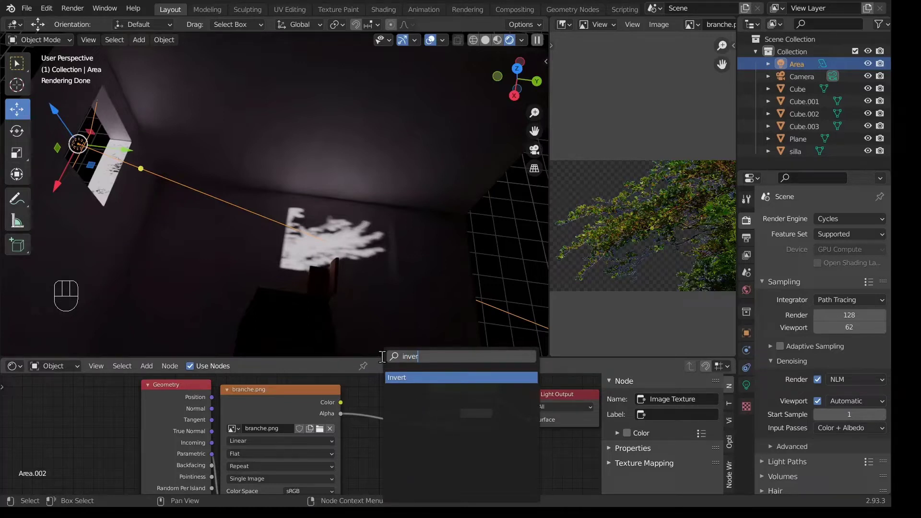
click(444, 378)
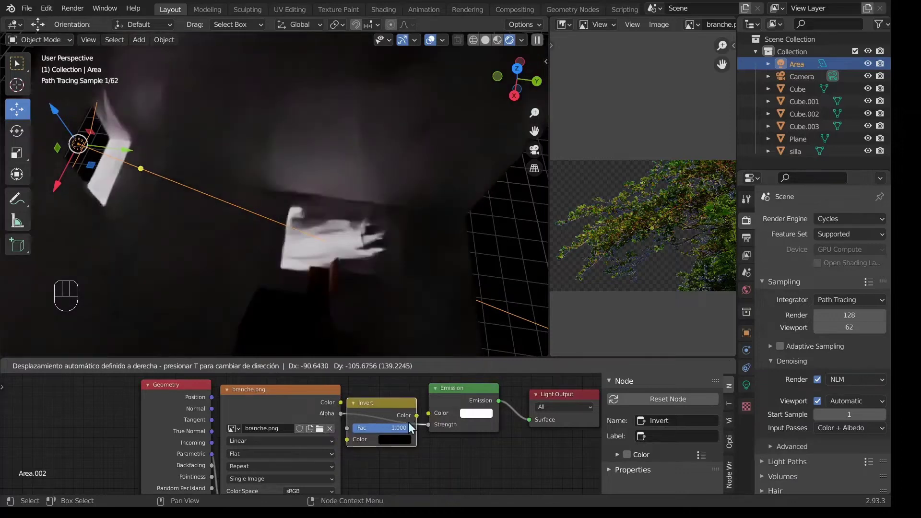
click(407, 422)
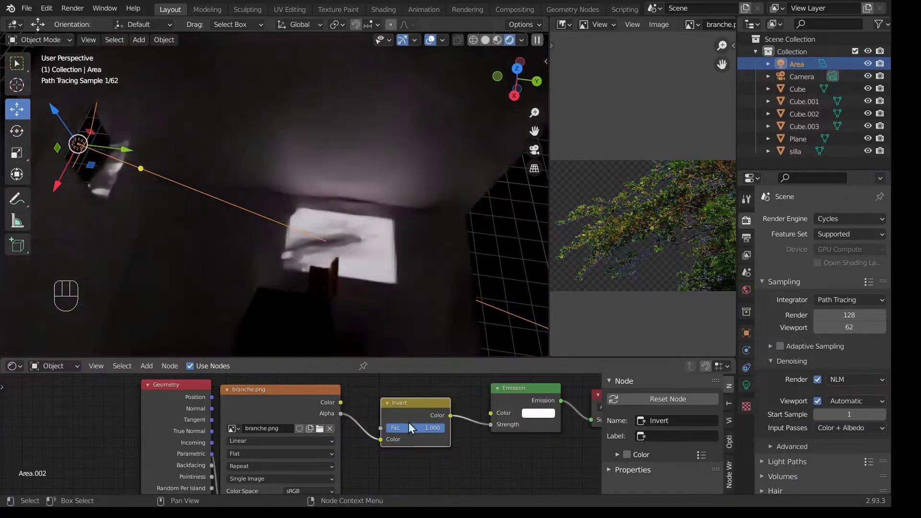